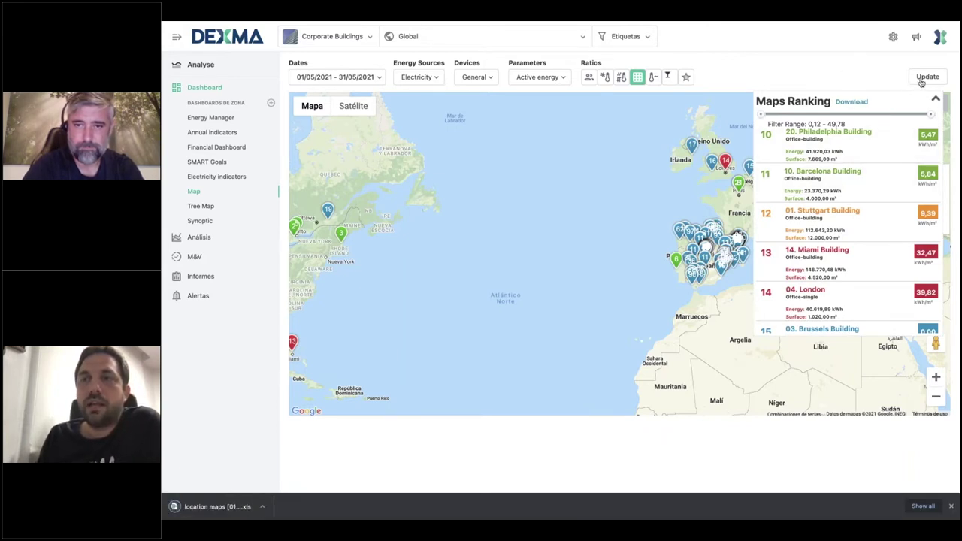
Open the new gateway registration in the account configuration and look through the full range of available gateway types
click(937, 98)
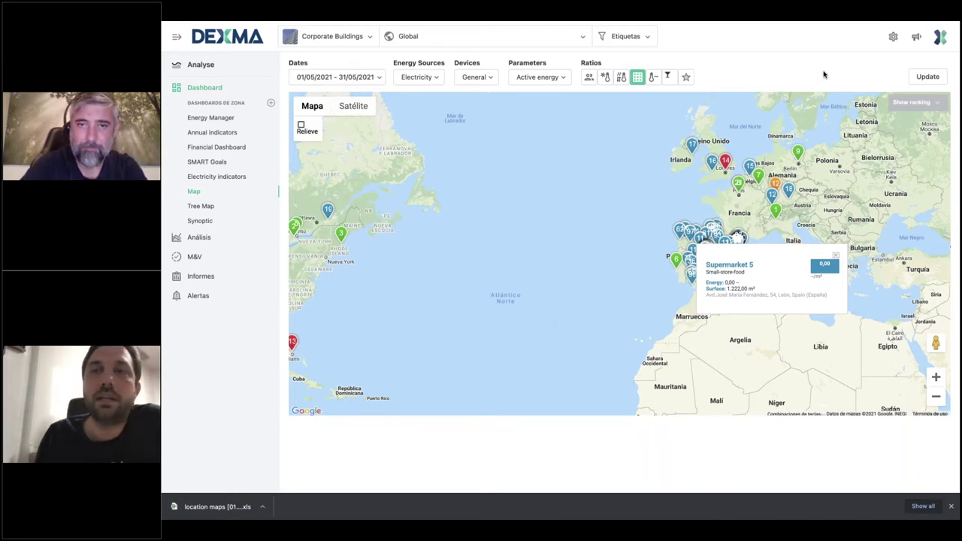
click(894, 38)
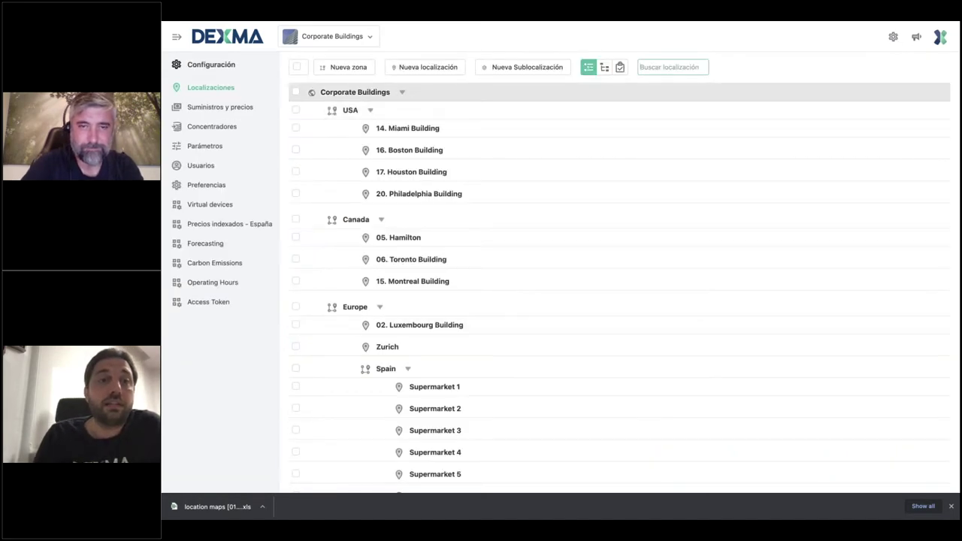
click(219, 130)
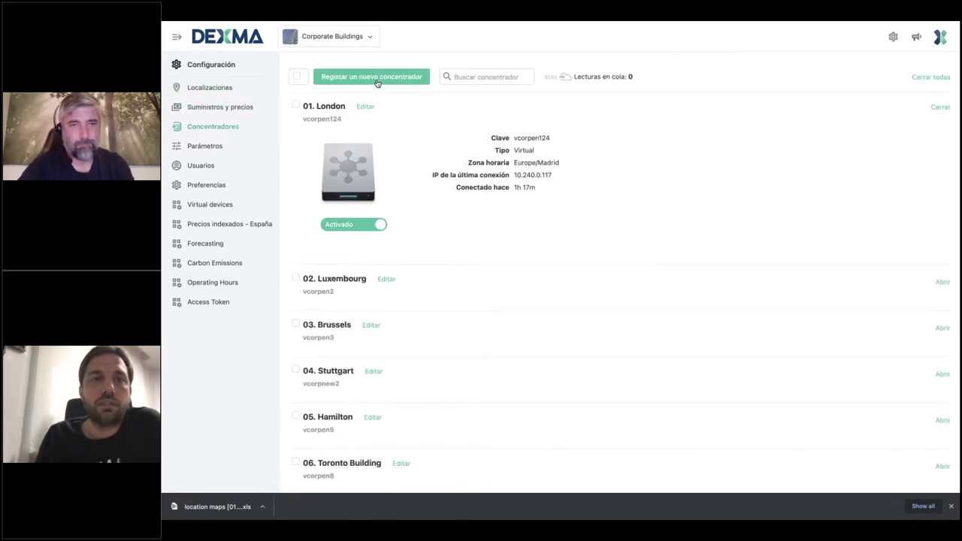
click(377, 78)
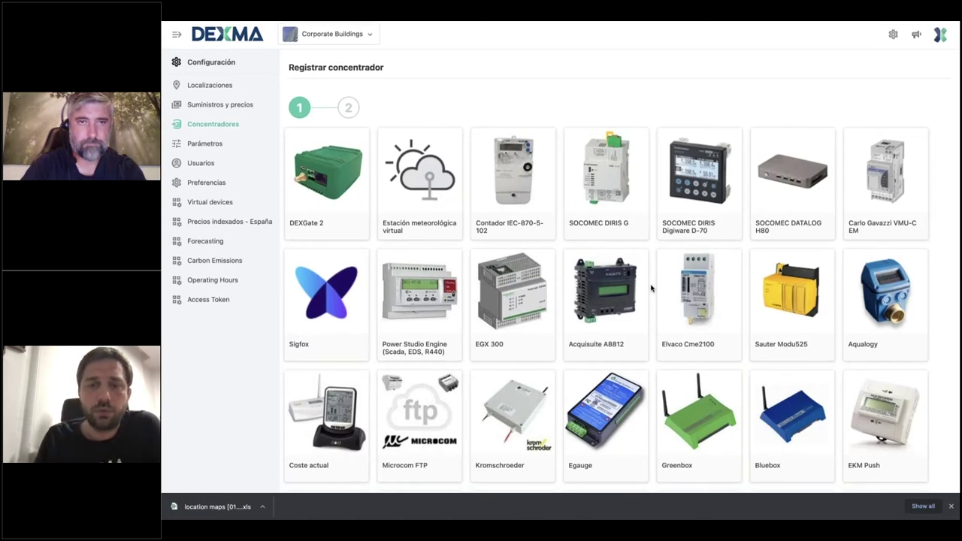
scroll(652, 288, down, 4)
scroll(652, 288, down, 3)
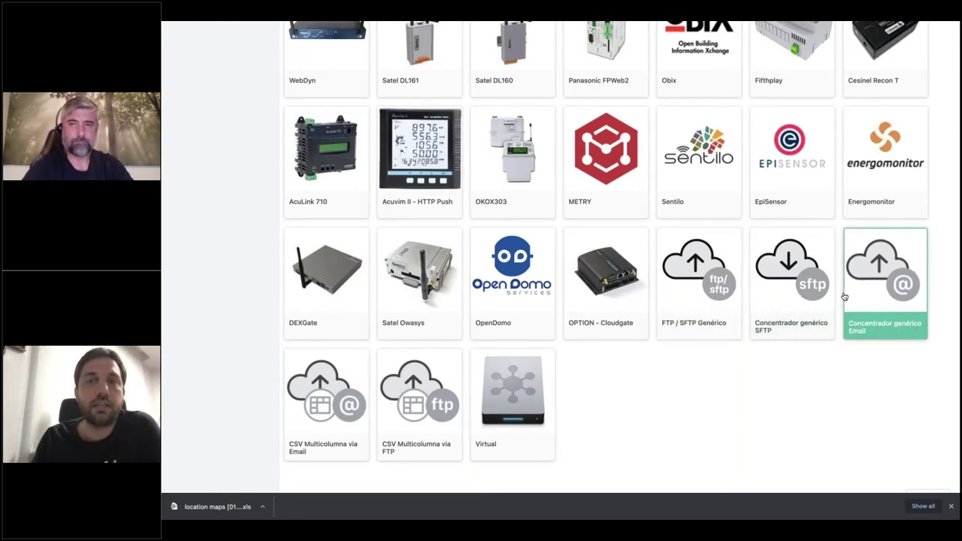
scroll(844, 296, up, 5)
scroll(844, 296, up, 2)
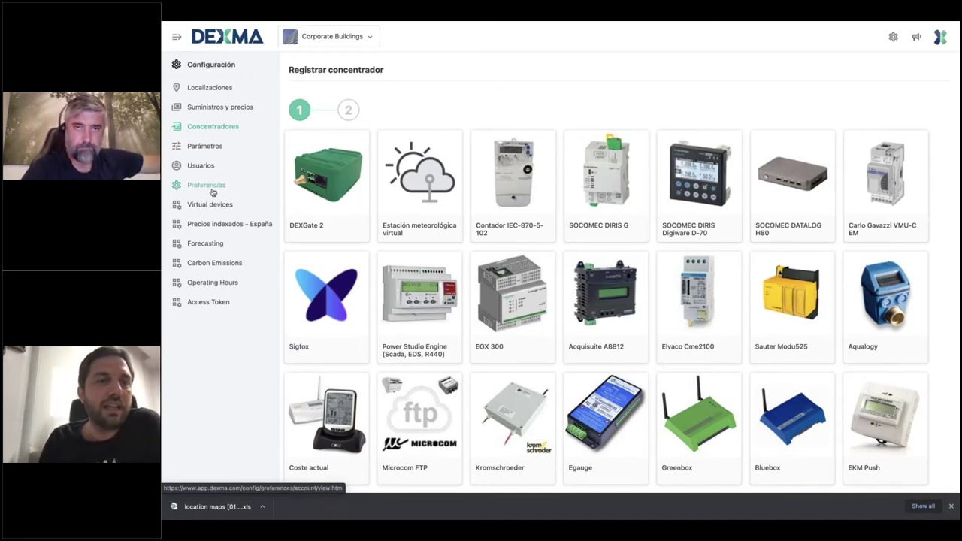
Open the Carbon Emissions conversion factors and review the methane and carbon equivalent values for each period
click(215, 265)
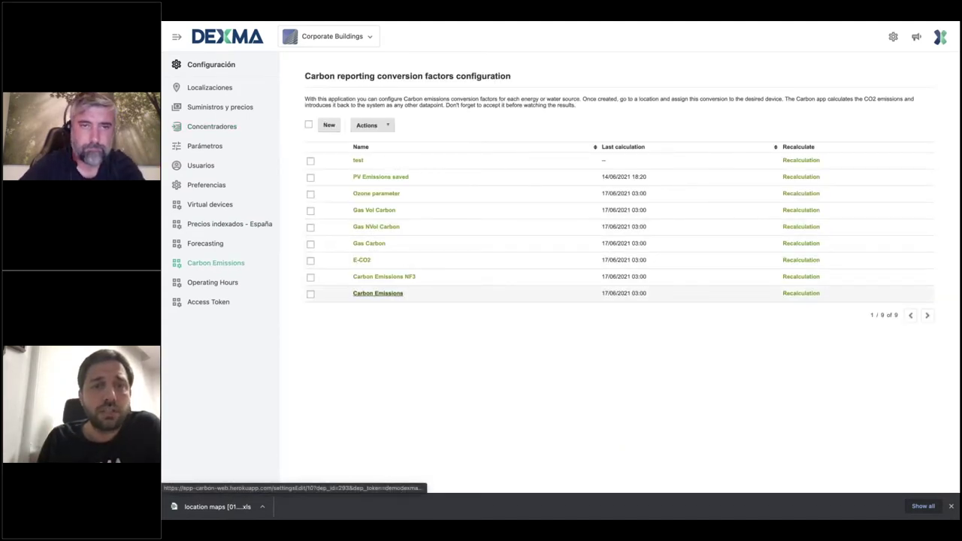
click(378, 294)
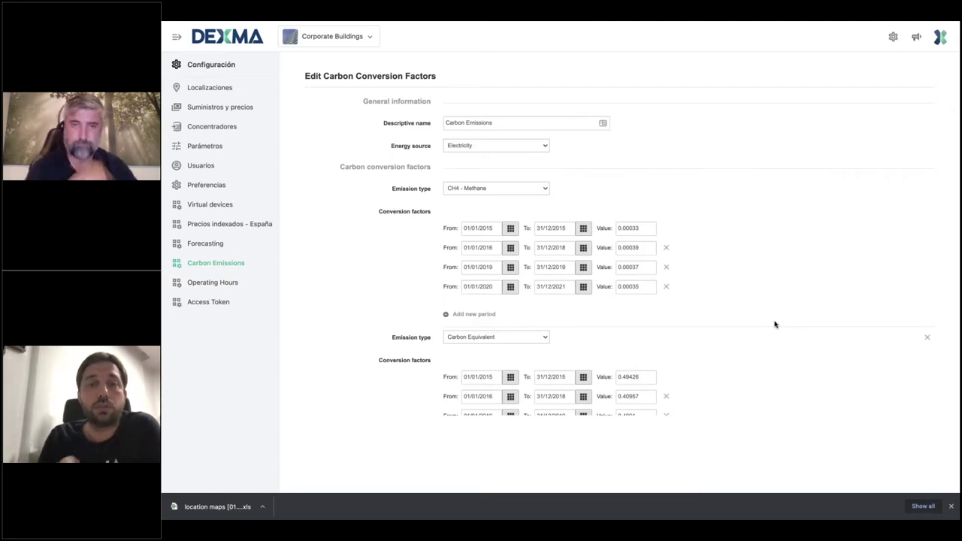
scroll(776, 324, down, 3)
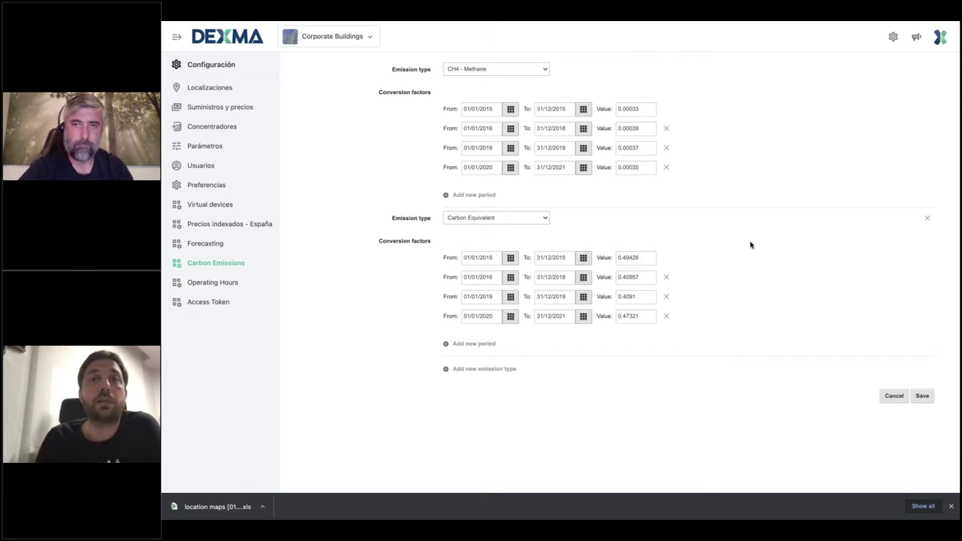
scroll(624, 225, up, 3)
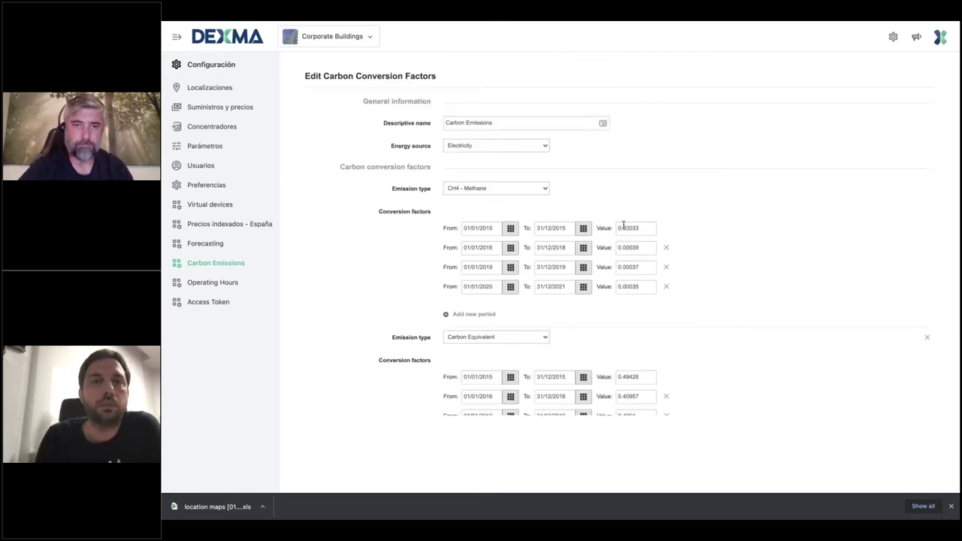
Search the configured locations for "barce" and open the settings of 10. Barcelona Building
click(214, 91)
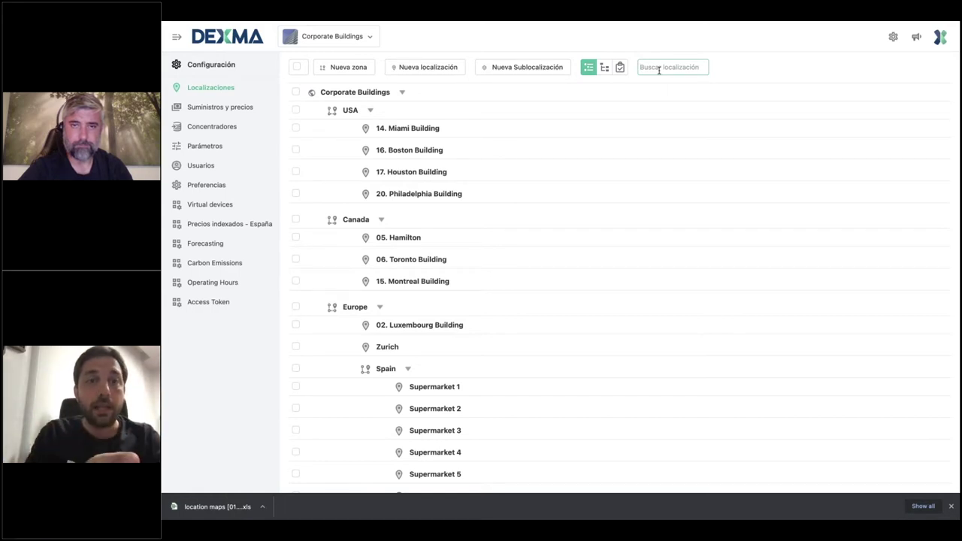
text(barce)
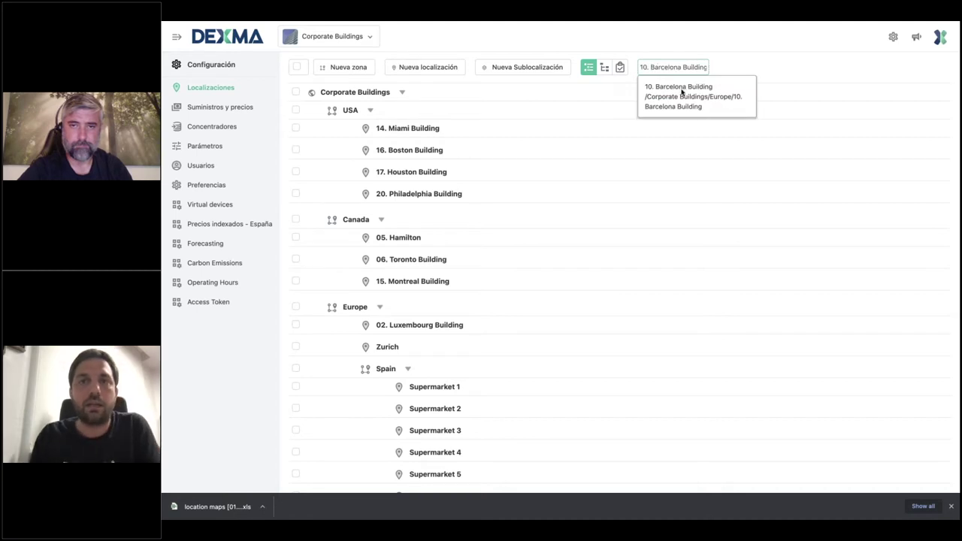
click(683, 92)
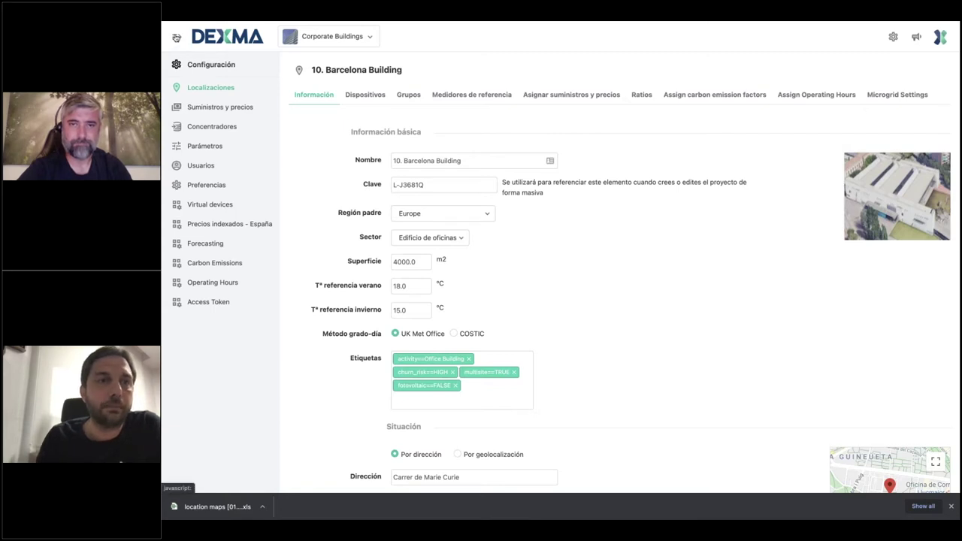
Switch to the Analyse module for the Barcelona building and view its General Electricity dashboard
click(176, 38)
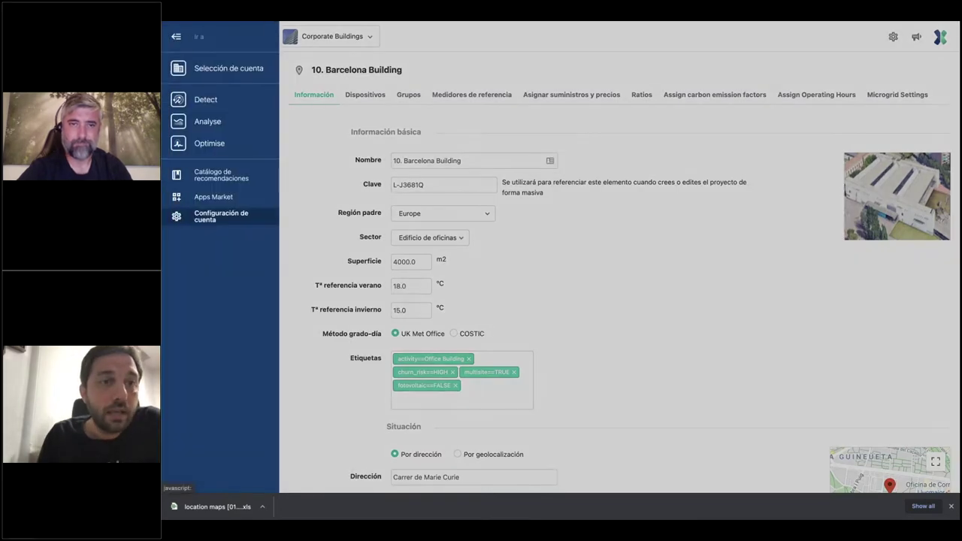
click(217, 122)
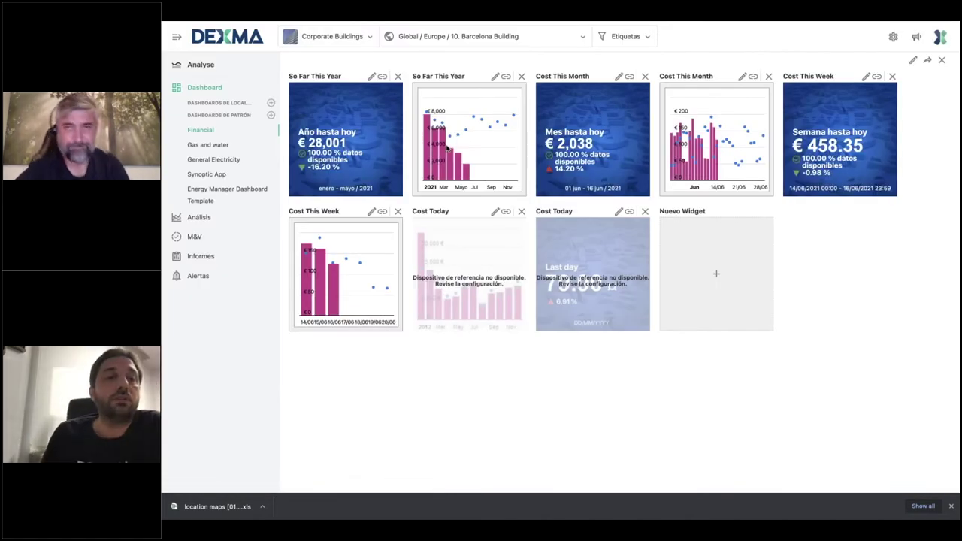
click(217, 161)
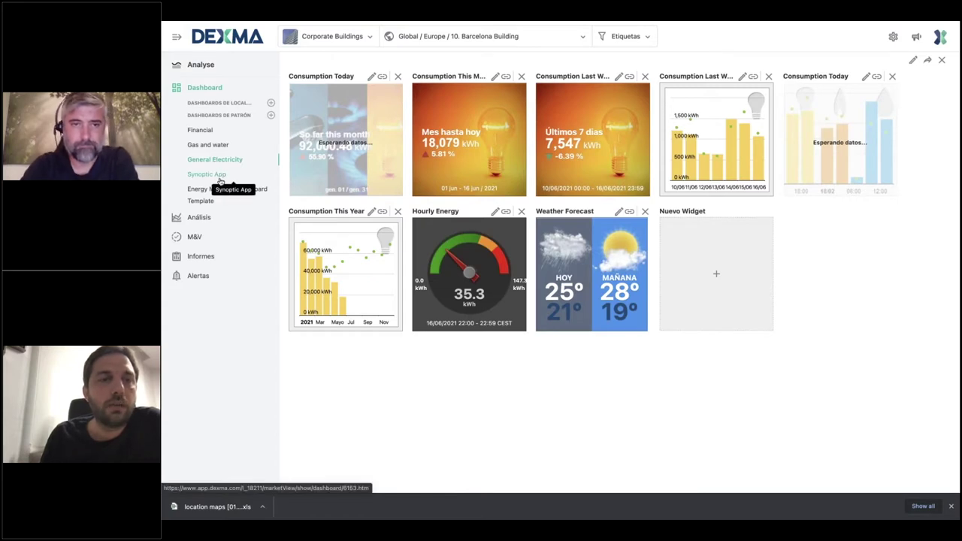
Open the building's Synoptic App dashboard and display the Indoor Air Quality diagram instead of the energy balance
click(219, 180)
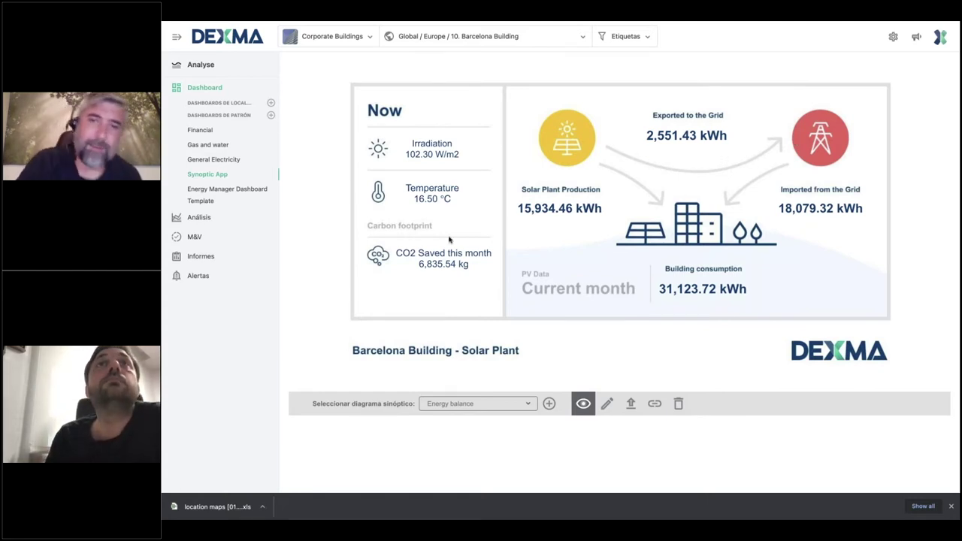
click(486, 406)
click(466, 389)
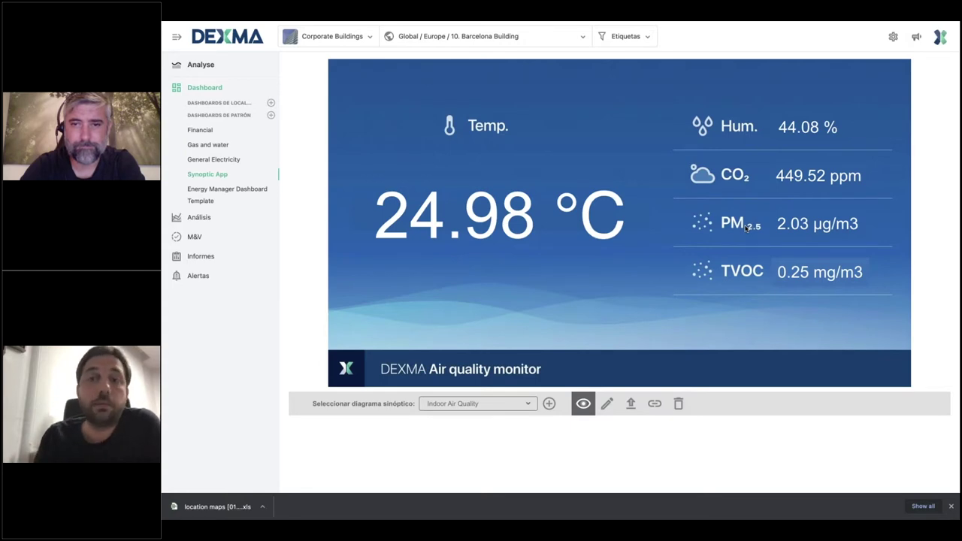
Open the indoor air quality analysis for the Barcelona building and view its TVOC and PM2.5 charts
click(205, 222)
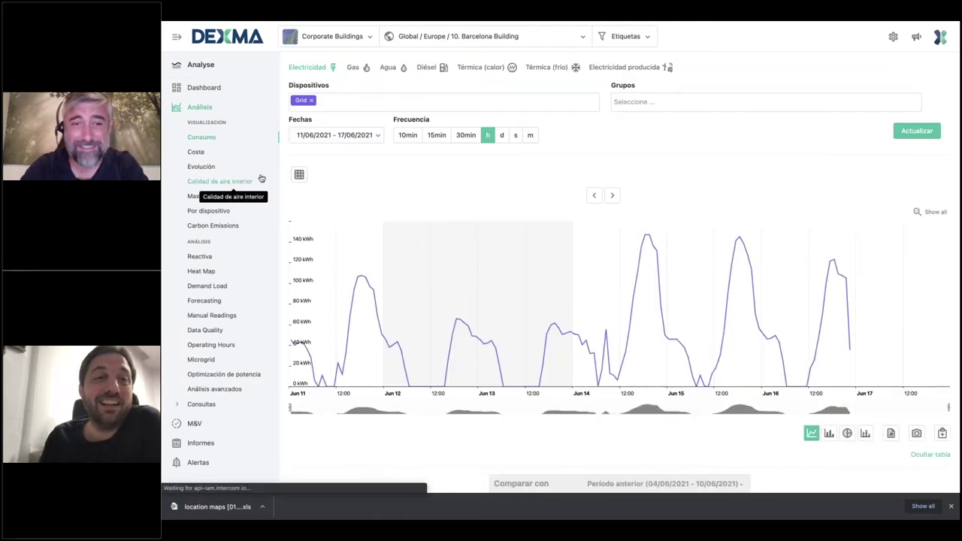
click(221, 181)
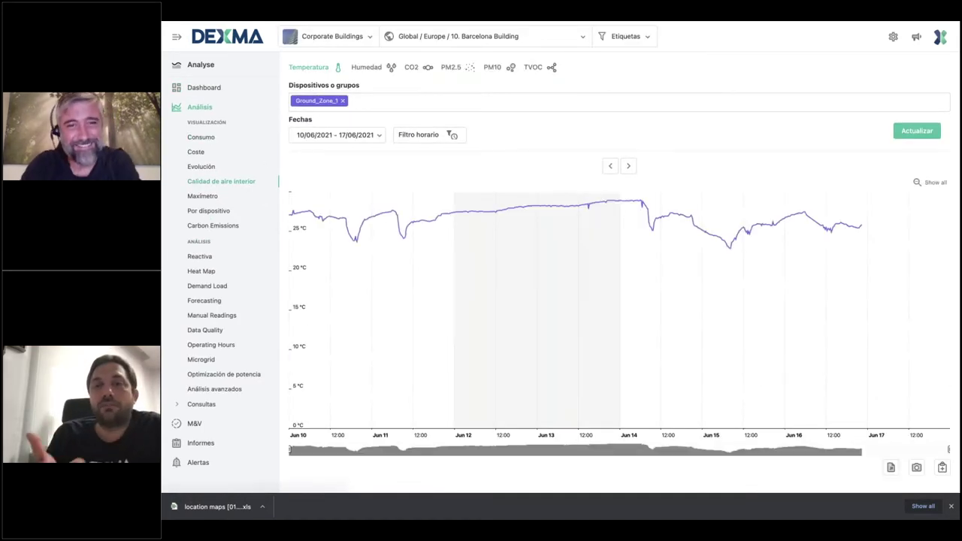
click(539, 70)
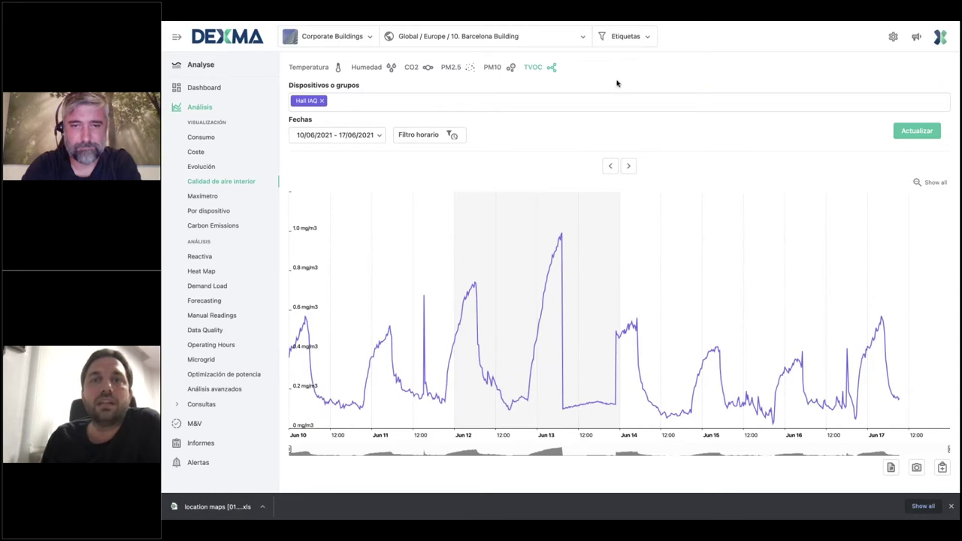
click(453, 68)
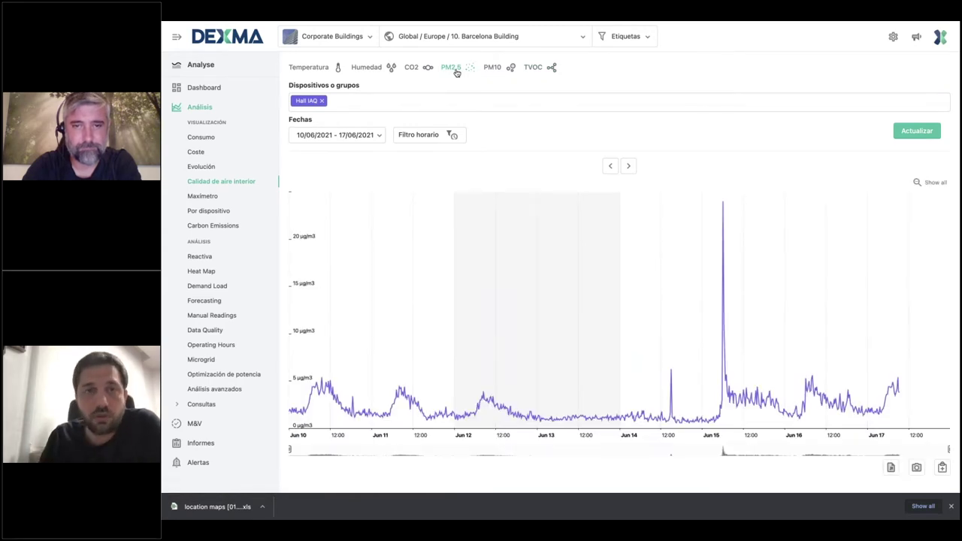
Chart the CO2 levels of Ground_Zone_1 through Ground_Zone_7 together with Hall IAQ and inspect the curves
click(414, 69)
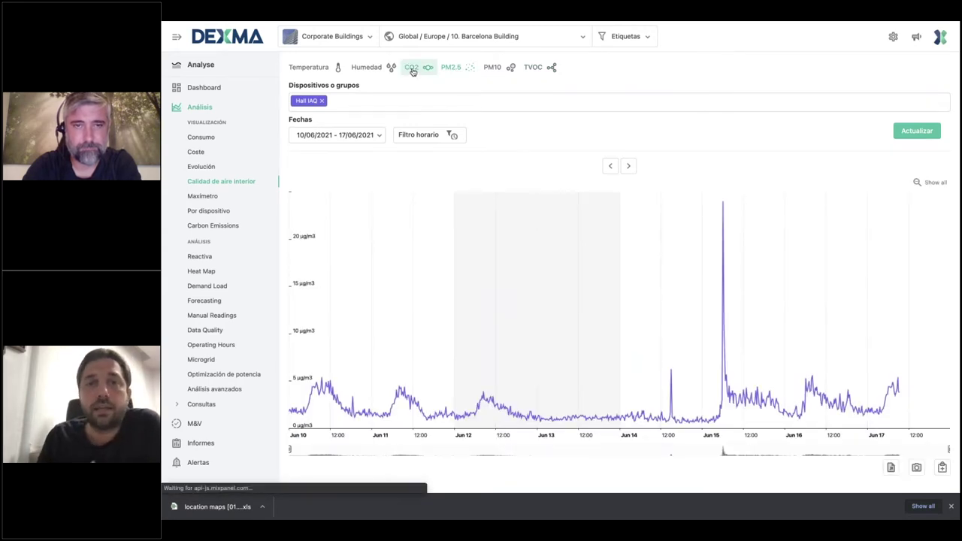
click(503, 105)
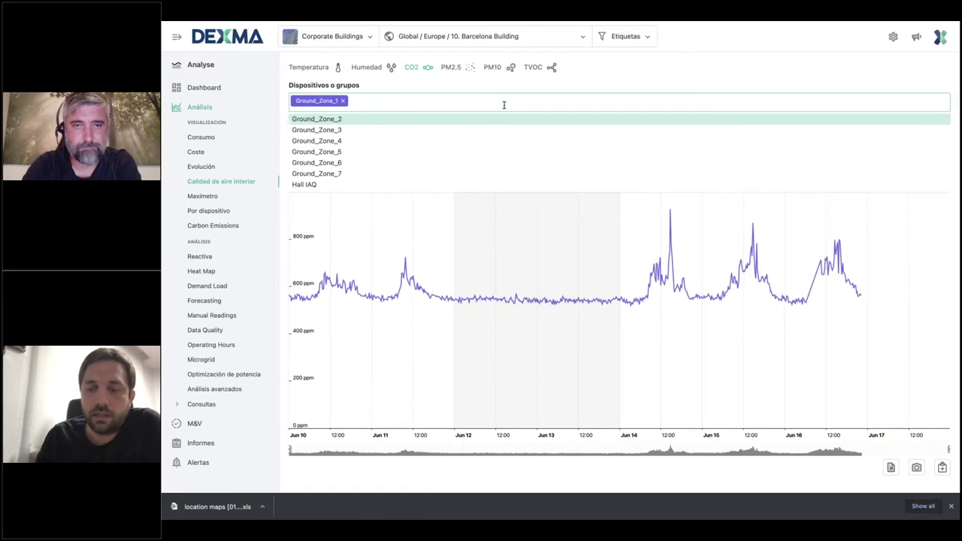
key(Return)
click(917, 130)
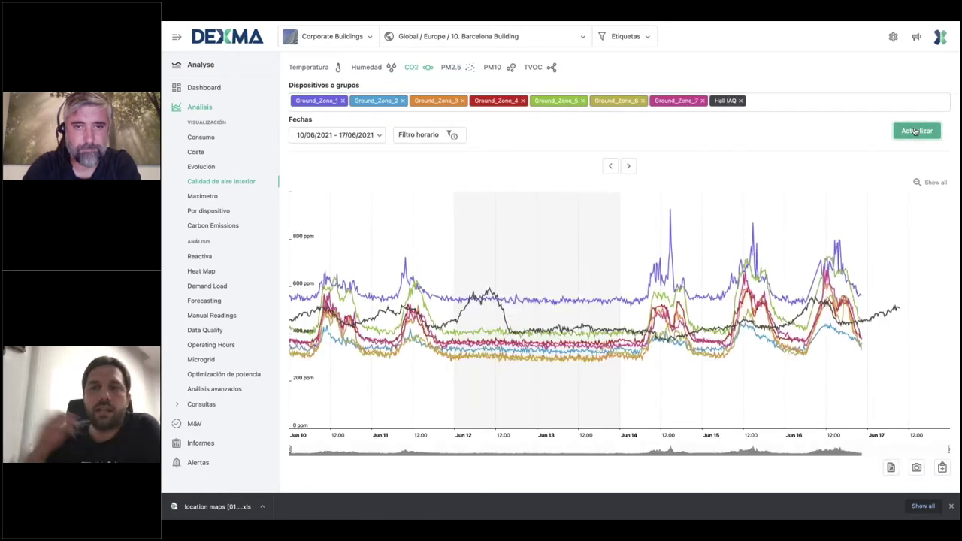
mouse_move(671, 222)
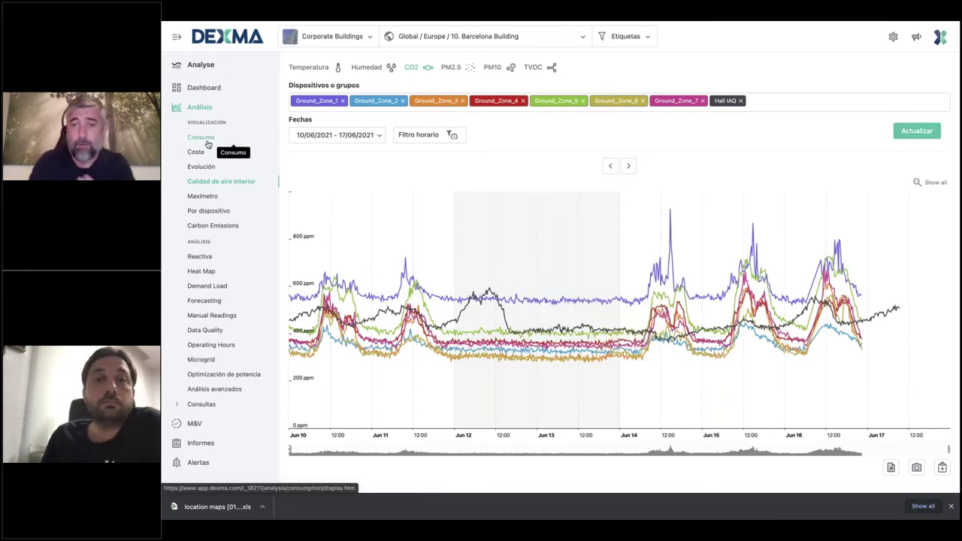
Chart electricity consumption for Grid, Ground_Zone_1 through Ground_Zone_7, HVAC Total and HVAC_VRV_EXT, and display it as stacked bars
click(208, 142)
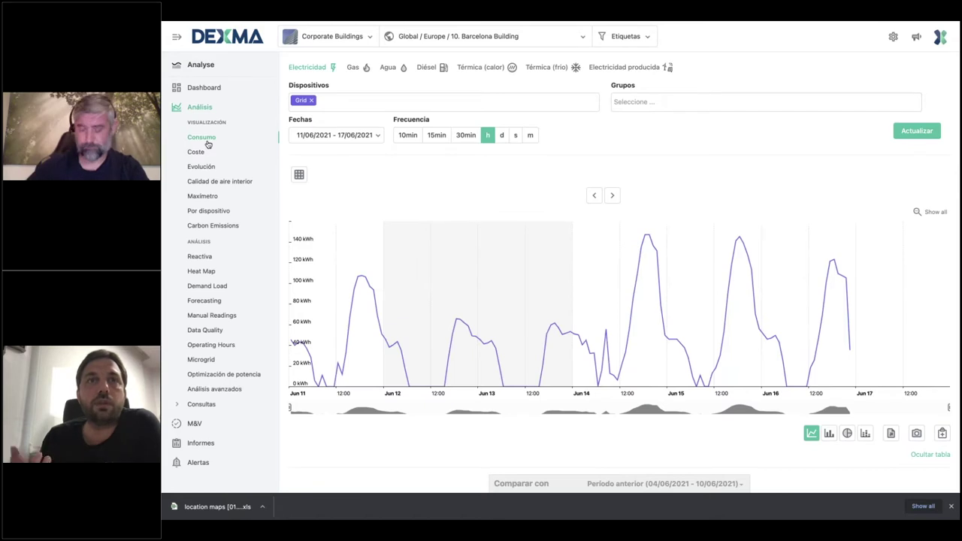
click(516, 107)
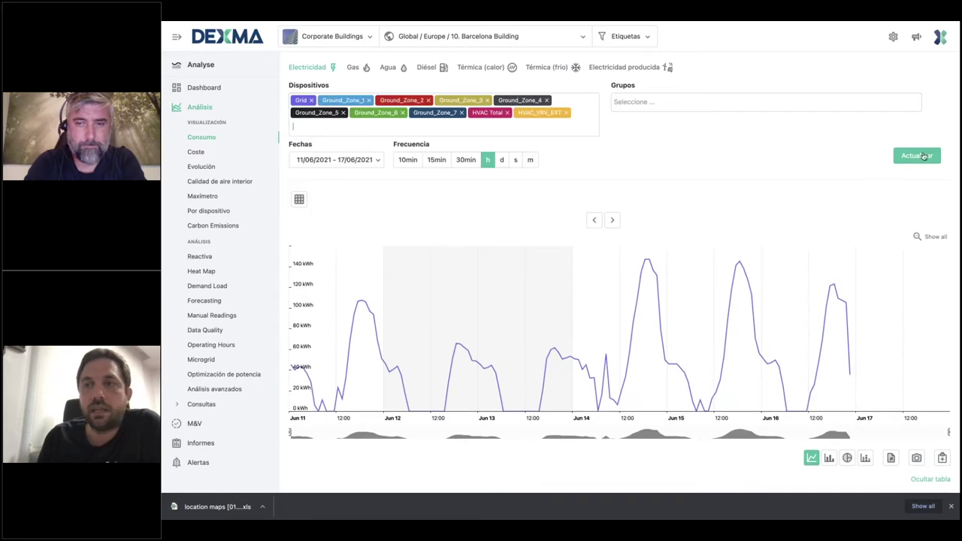
click(917, 156)
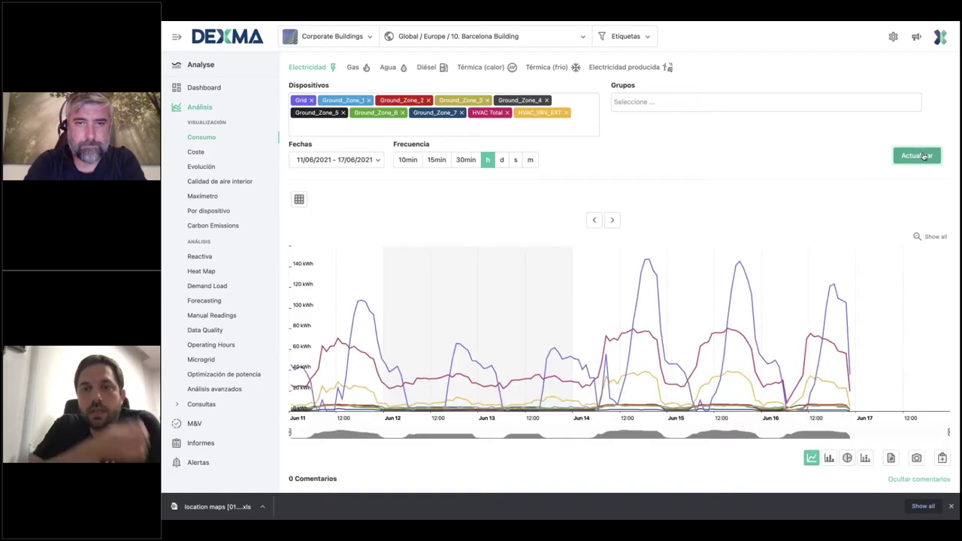
mouse_move(666, 283)
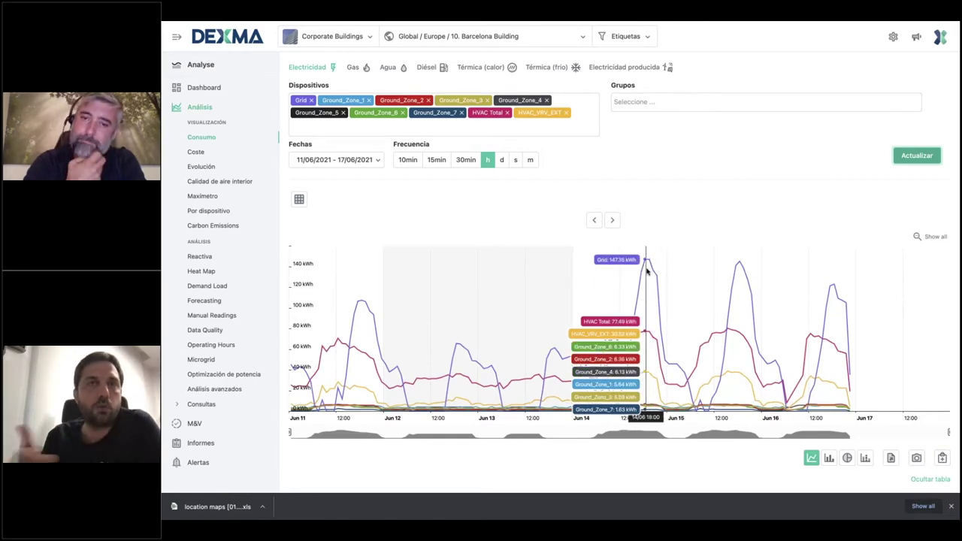
click(866, 458)
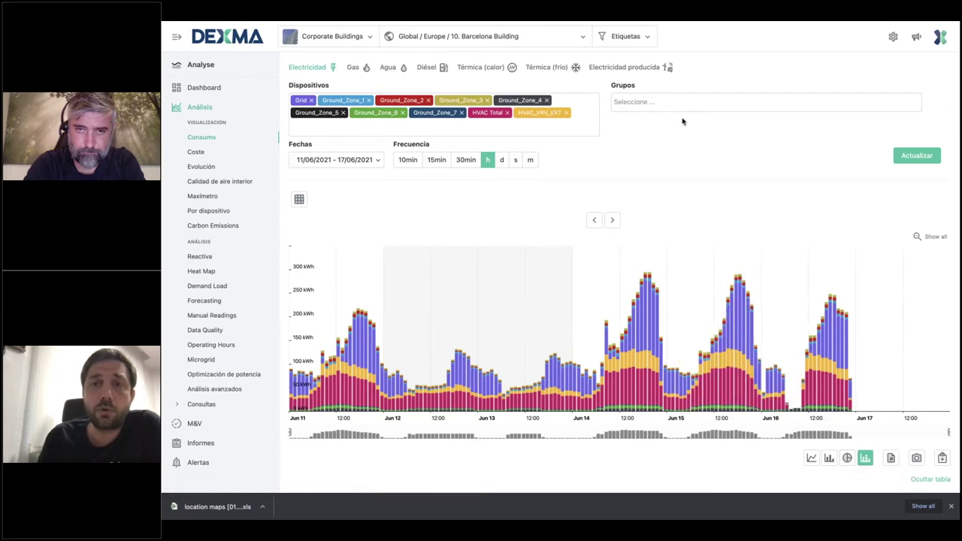
Chart the produced electricity of the PV Plant device alongside Grid
click(633, 67)
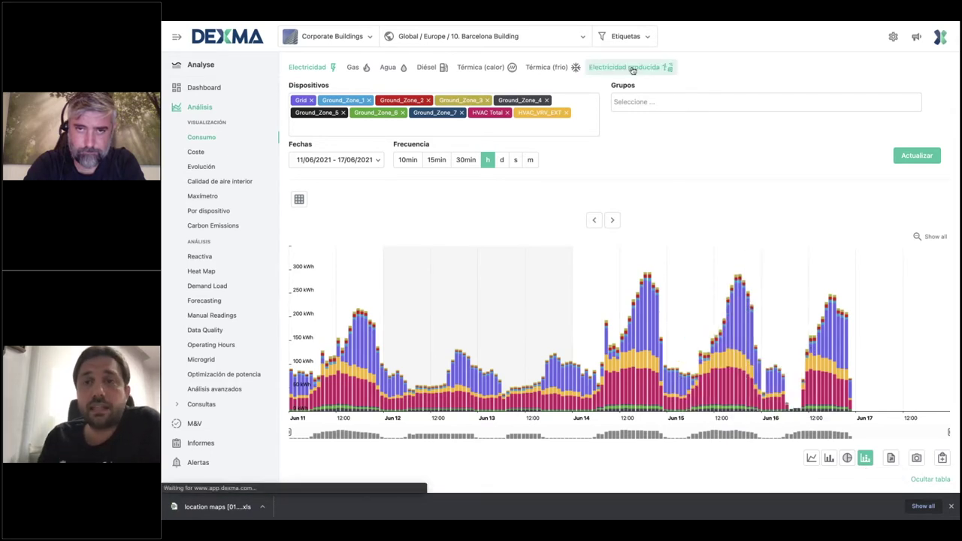
click(522, 101)
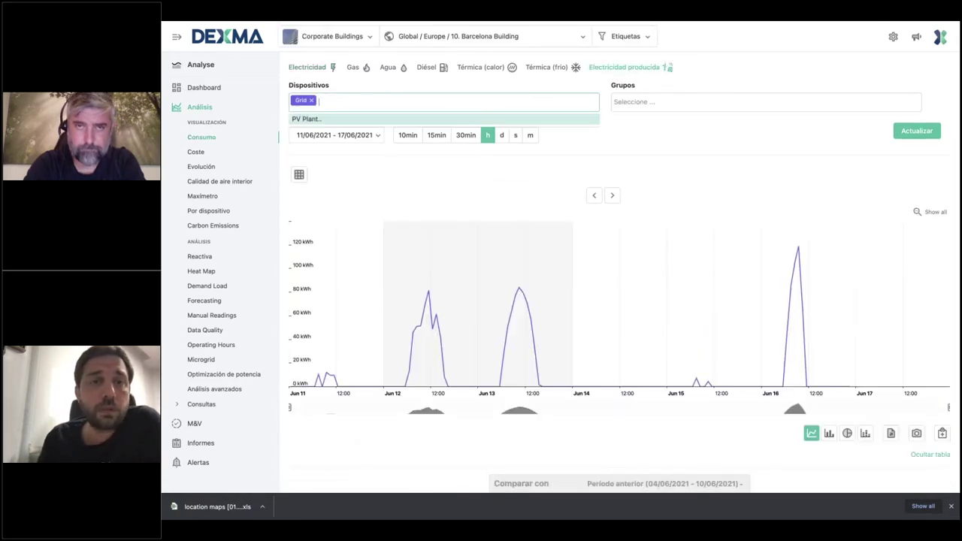
click(504, 119)
click(917, 131)
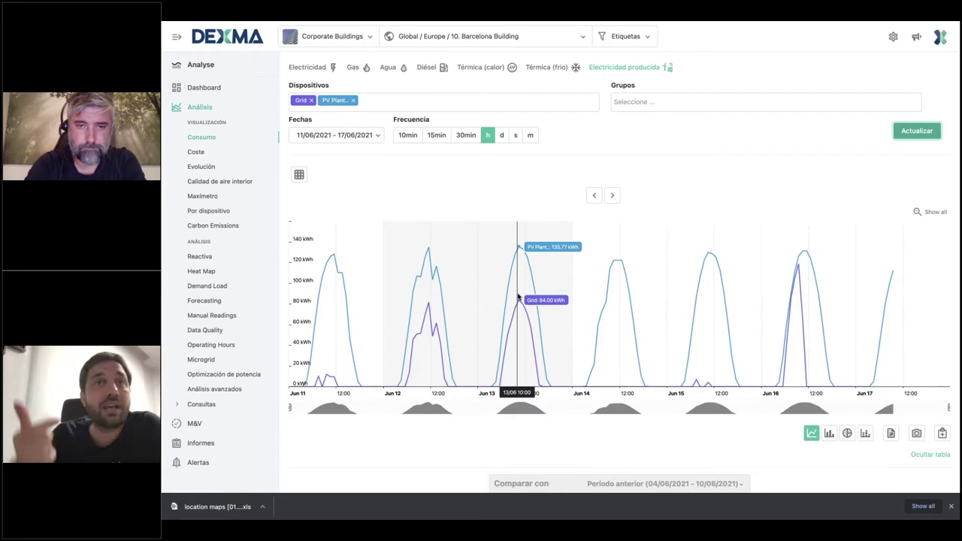
Chart the Grid device's hourly electricity consumption for 15/03/2021 to 18/04/2021
click(310, 68)
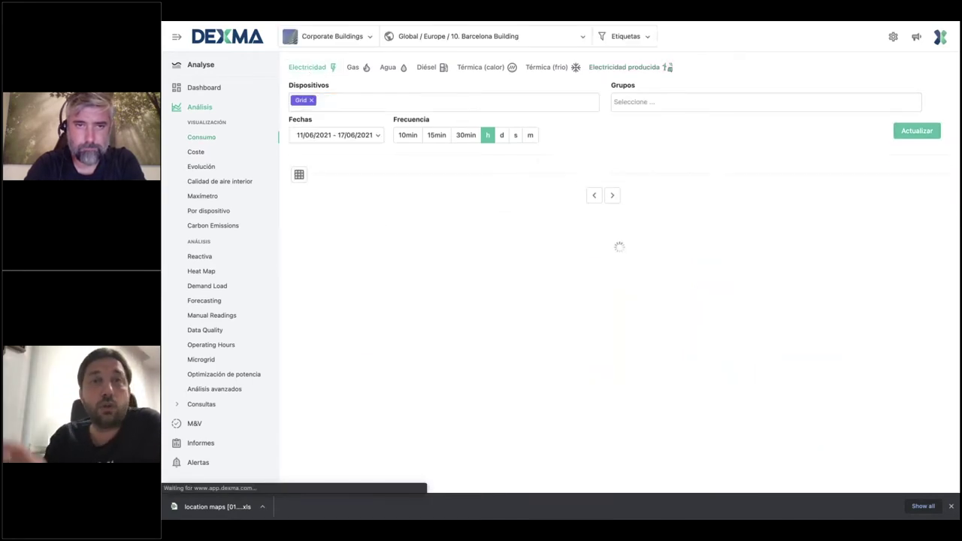
click(373, 134)
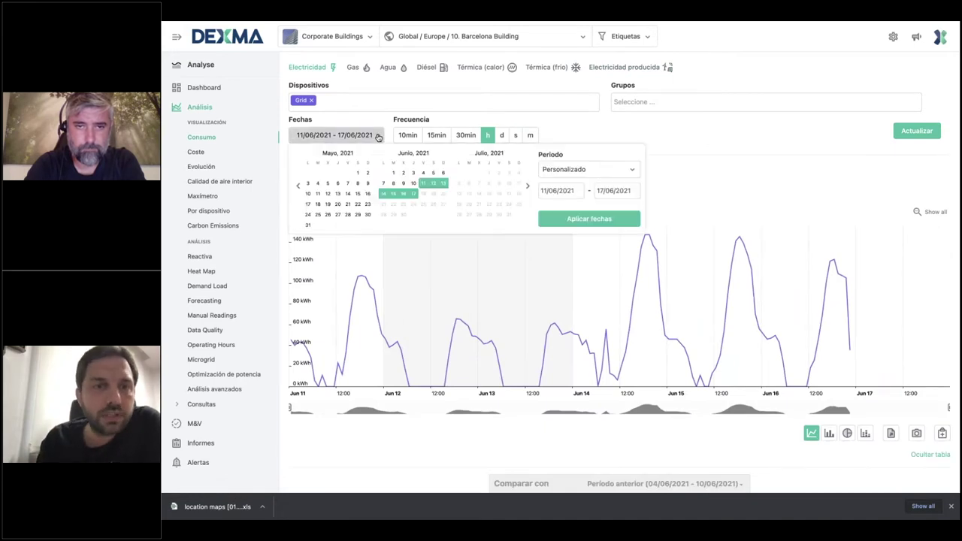
click(298, 188)
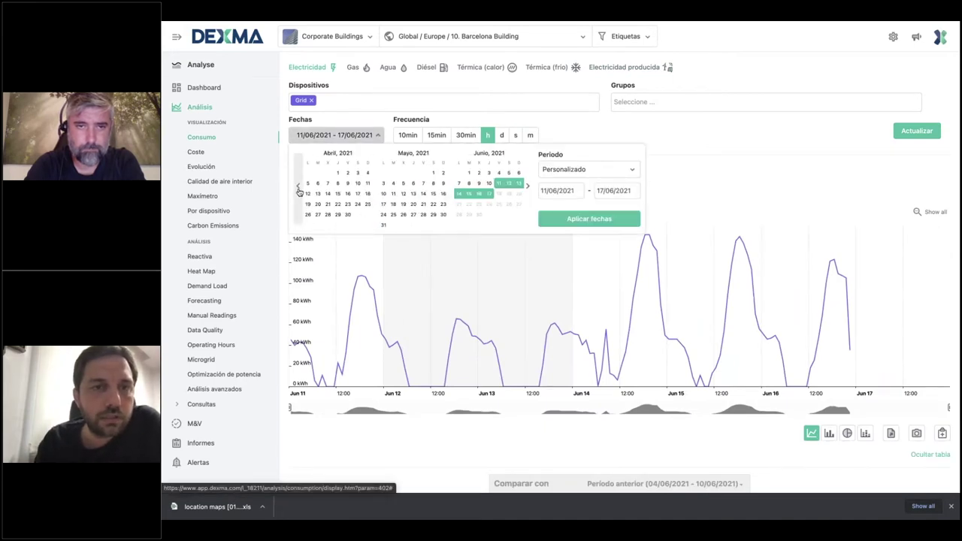
click(299, 188)
click(311, 196)
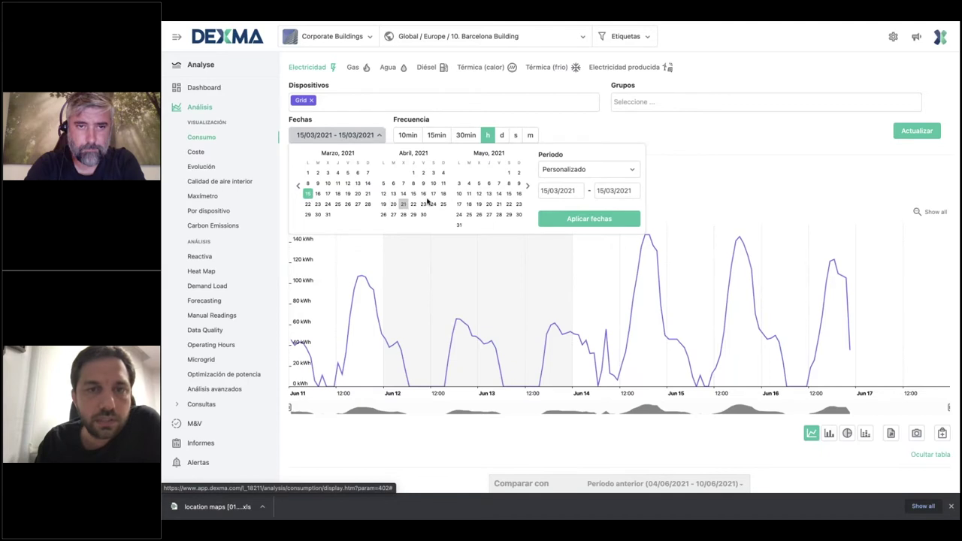
click(443, 194)
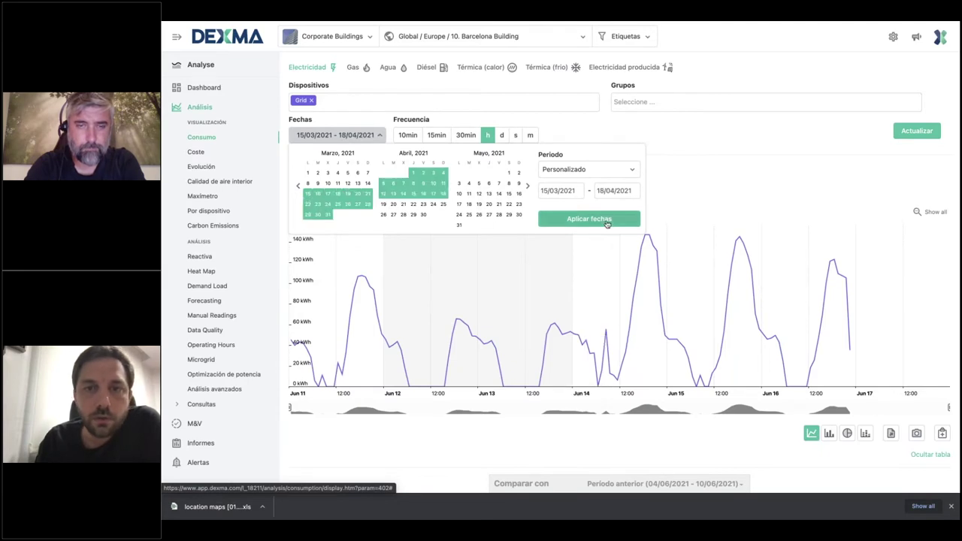
click(589, 218)
click(917, 131)
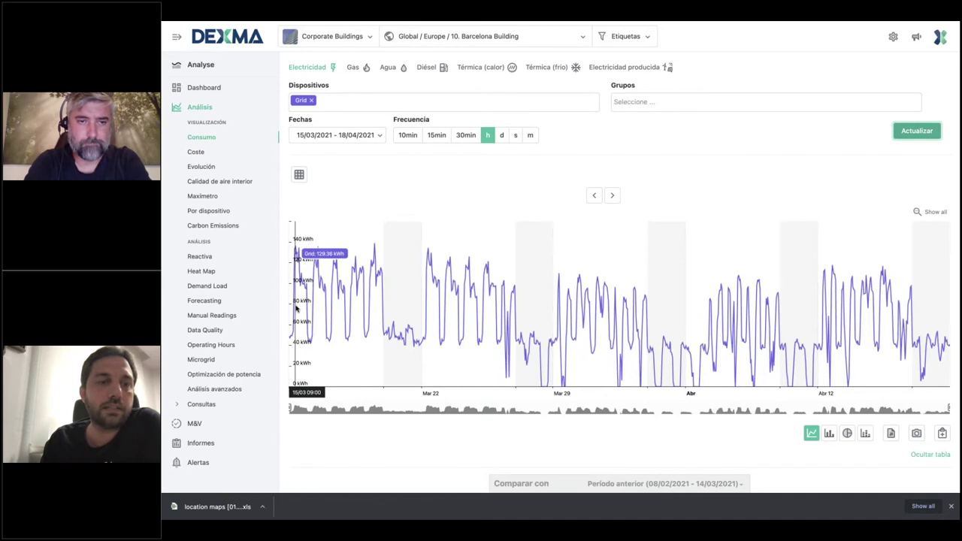
In the Microgrid energy balance, hide Resto, Importación Red and Exportación Red to compare Generación with Cargas, and show both Red series again
click(206, 362)
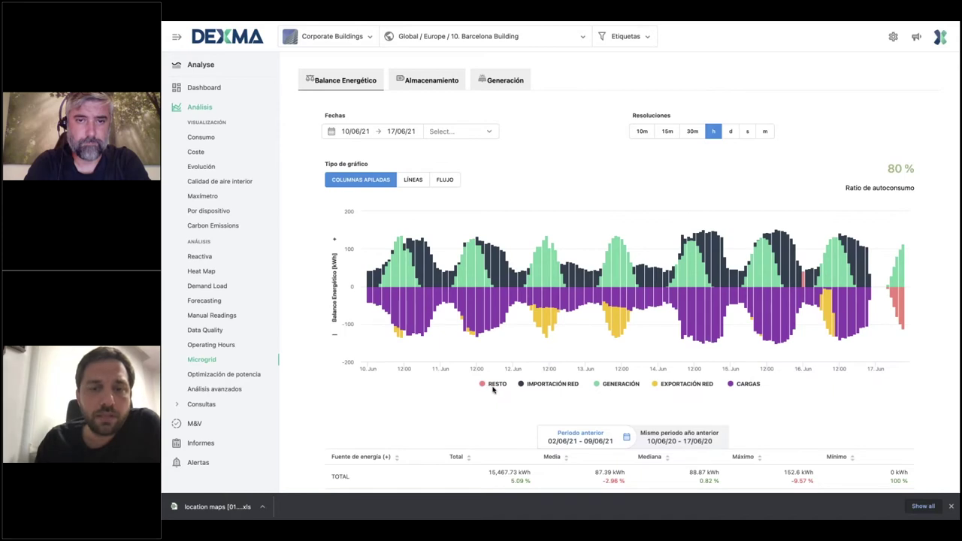
click(495, 385)
click(568, 384)
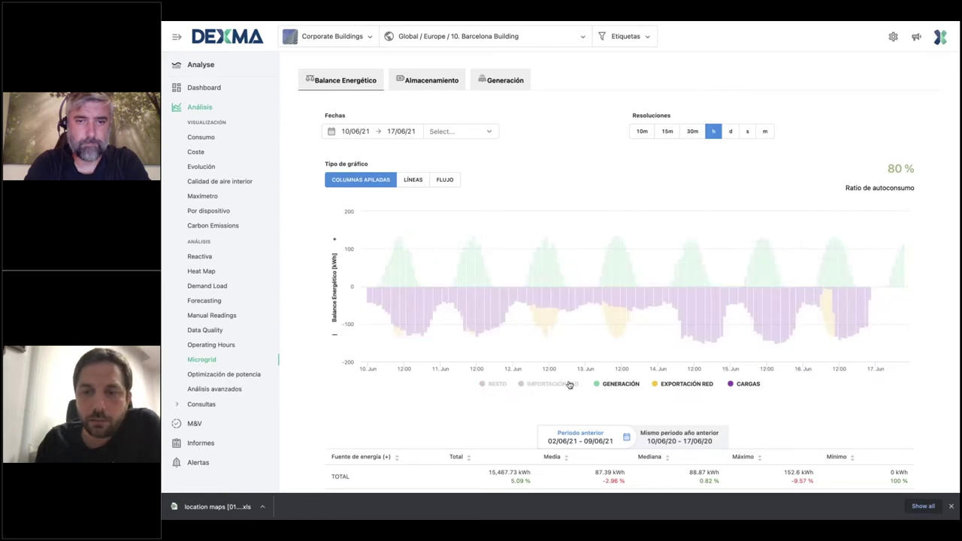
click(686, 384)
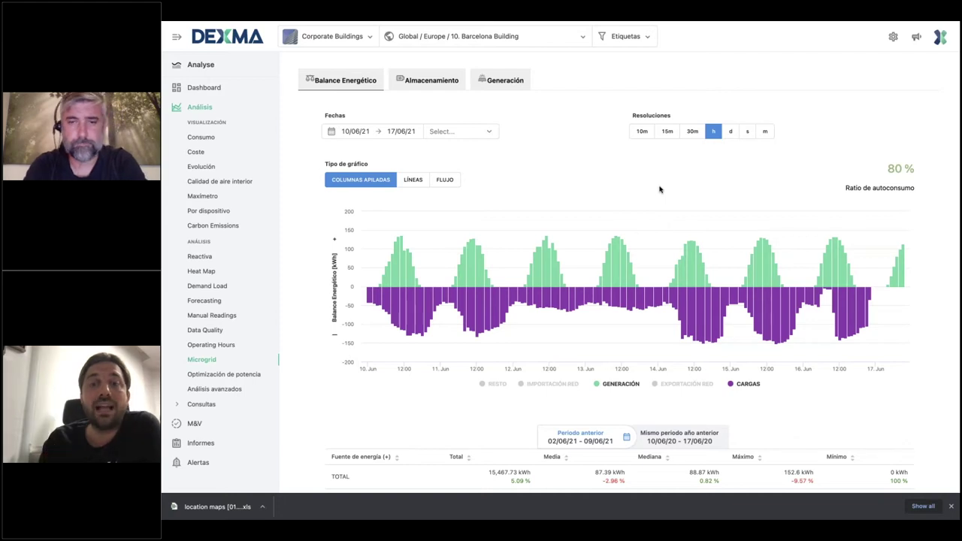
mouse_move(612, 271)
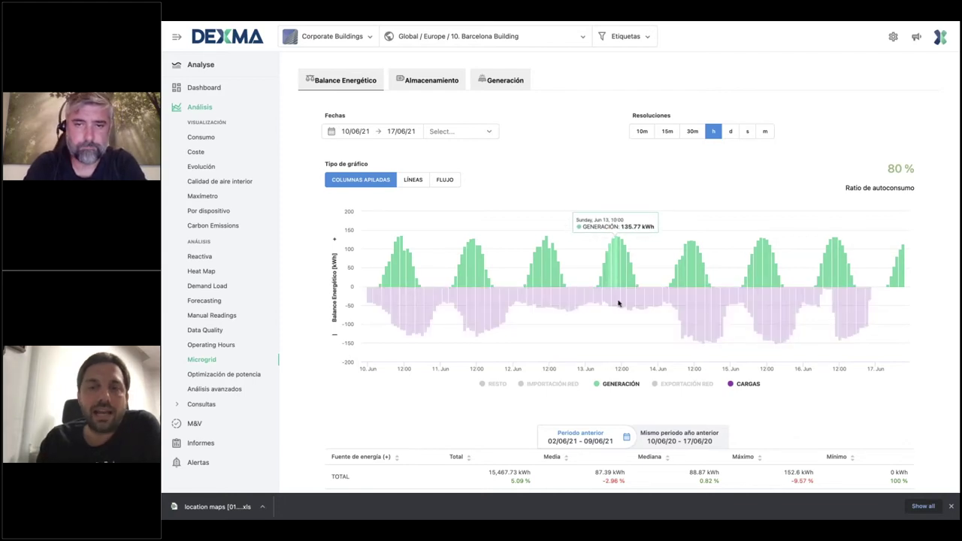
click(681, 385)
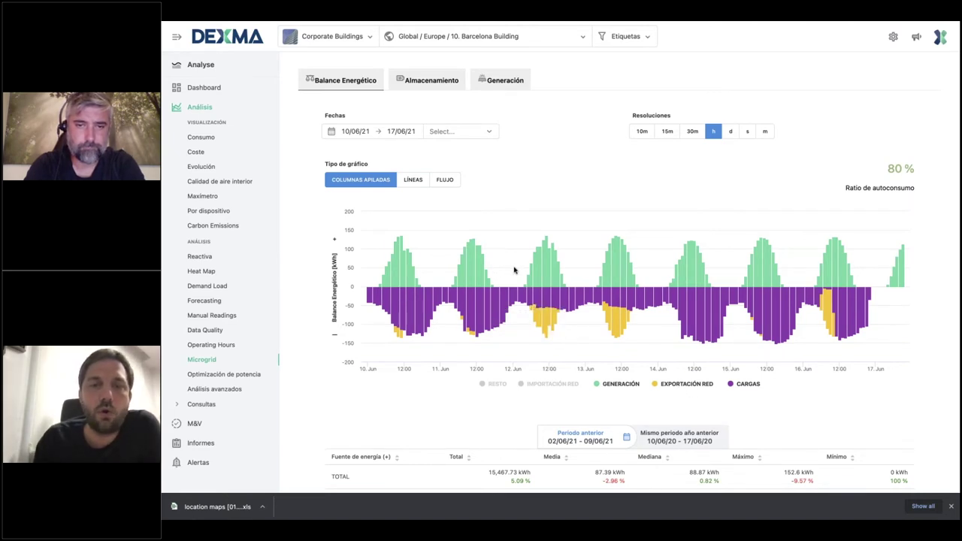
click(556, 384)
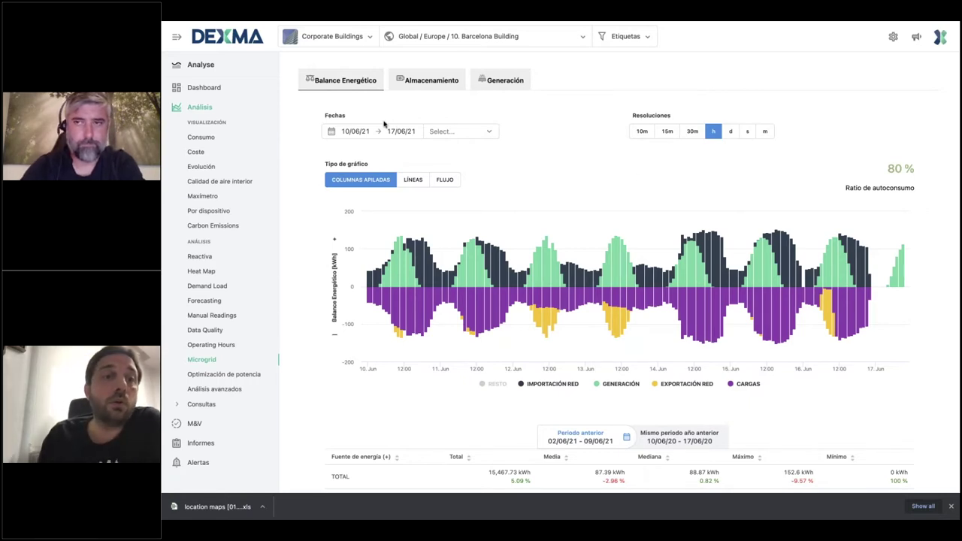
Chart the electricity cost of the Main device and view the Monthly Bills cost and tax breakdown for the Barcelona building
click(197, 153)
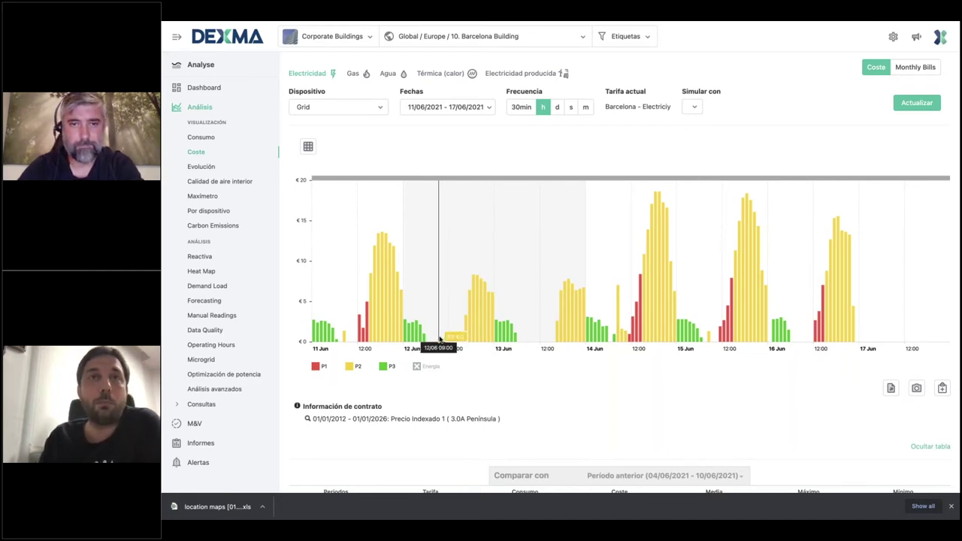
click(366, 109)
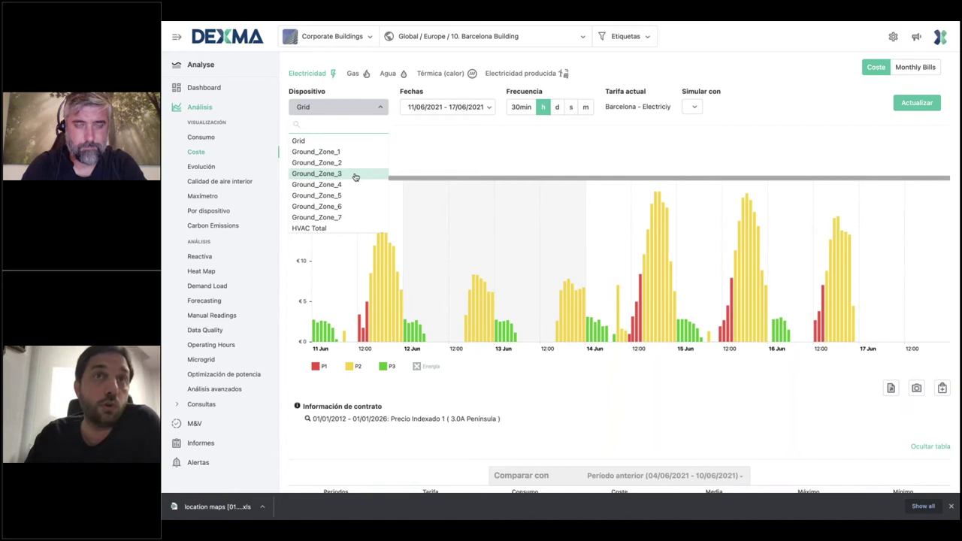
scroll(356, 177, down, 1)
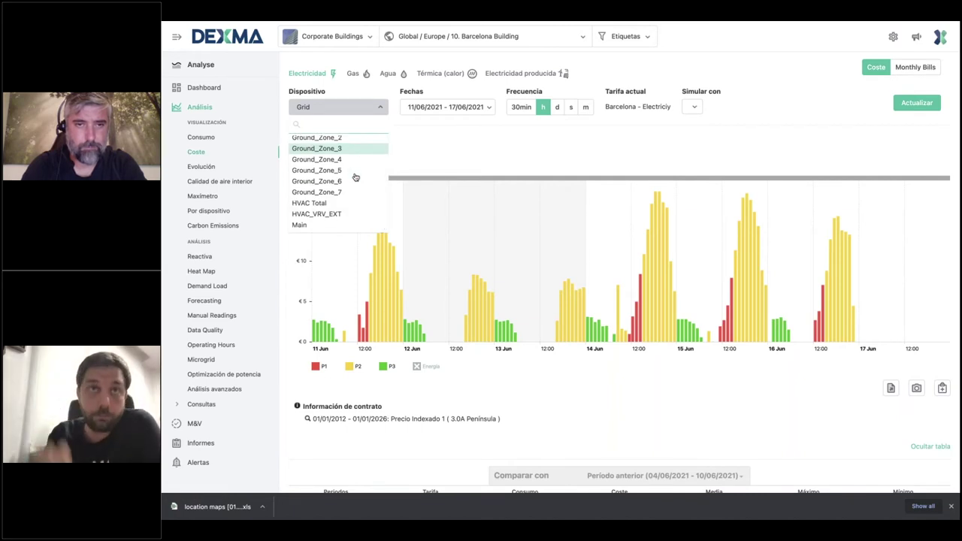
click(328, 226)
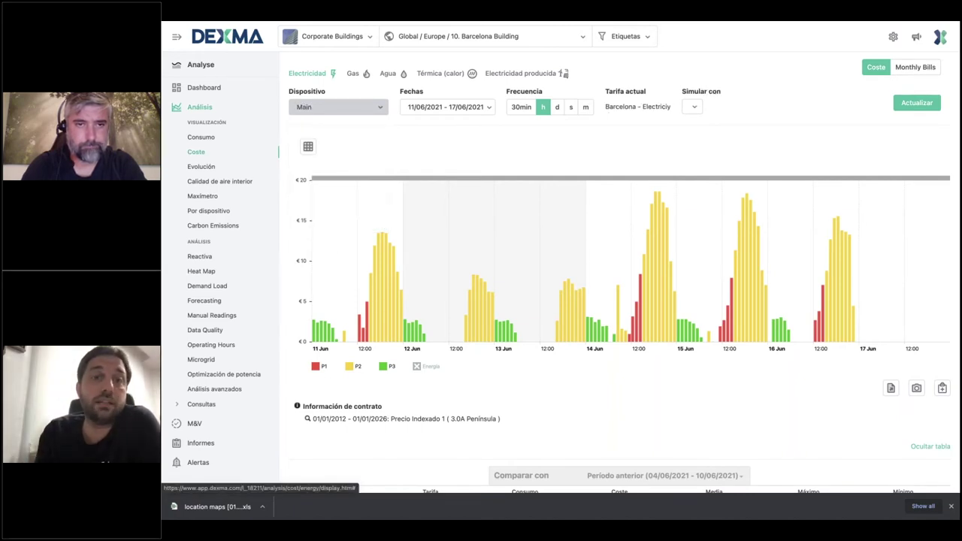
click(926, 109)
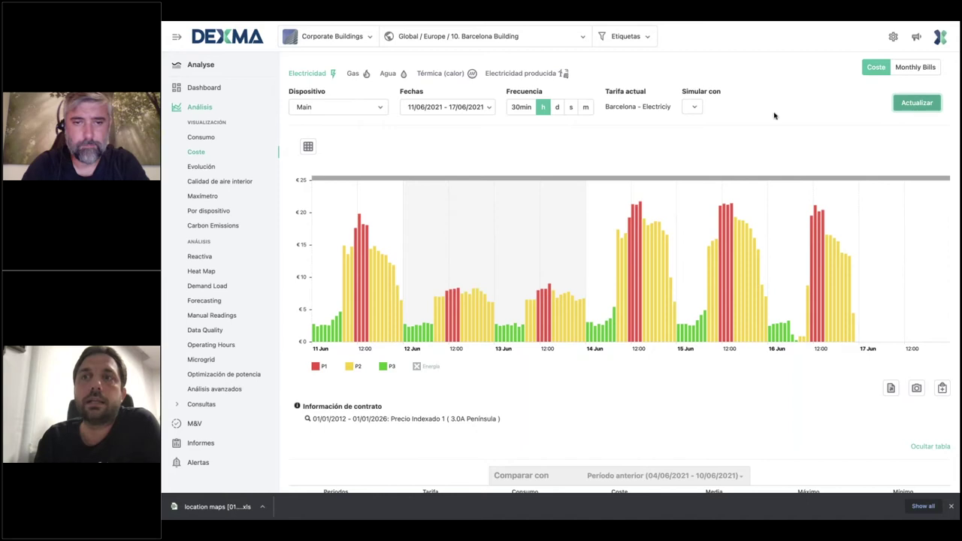
click(906, 71)
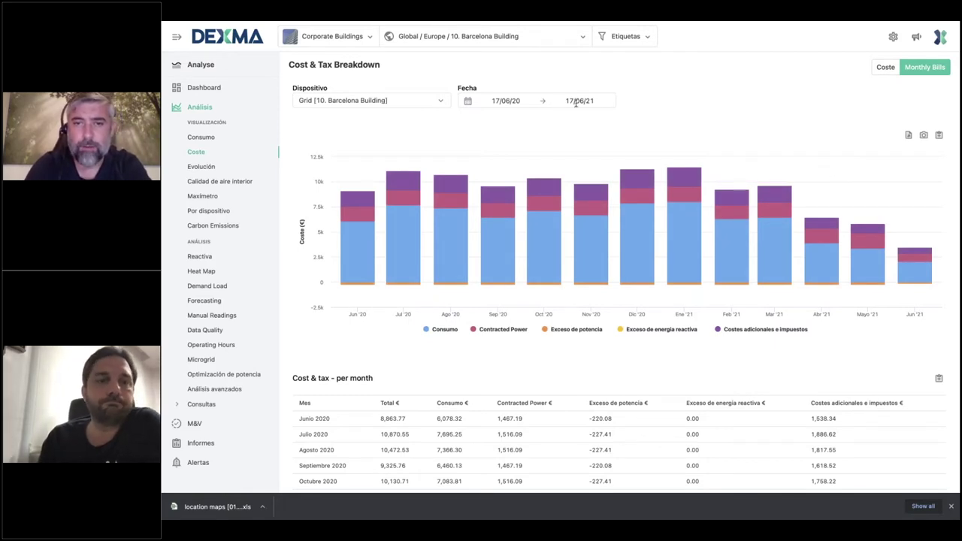
Open the M&V project Barcelona Energy Management + PV and examine its daily and accumulated real versus reference consumption charts
click(194, 423)
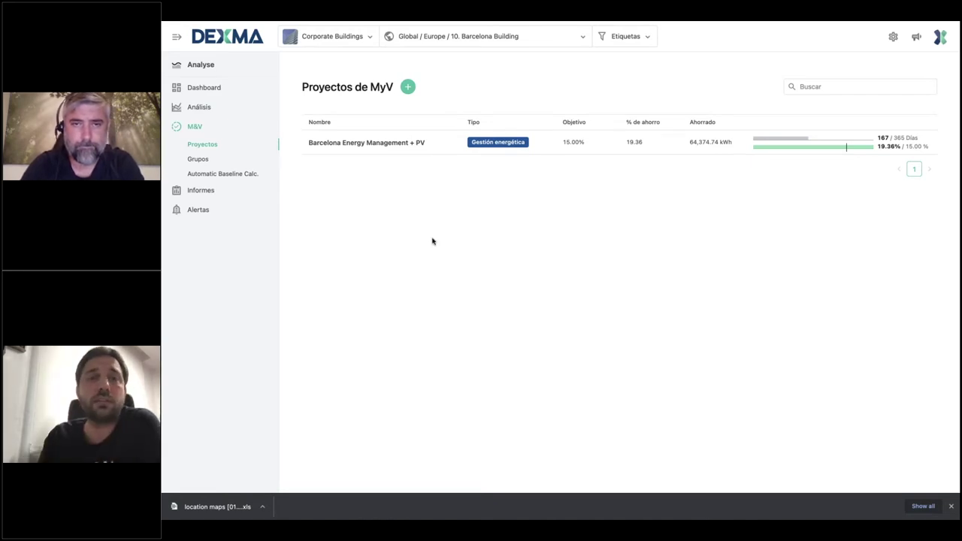
click(392, 146)
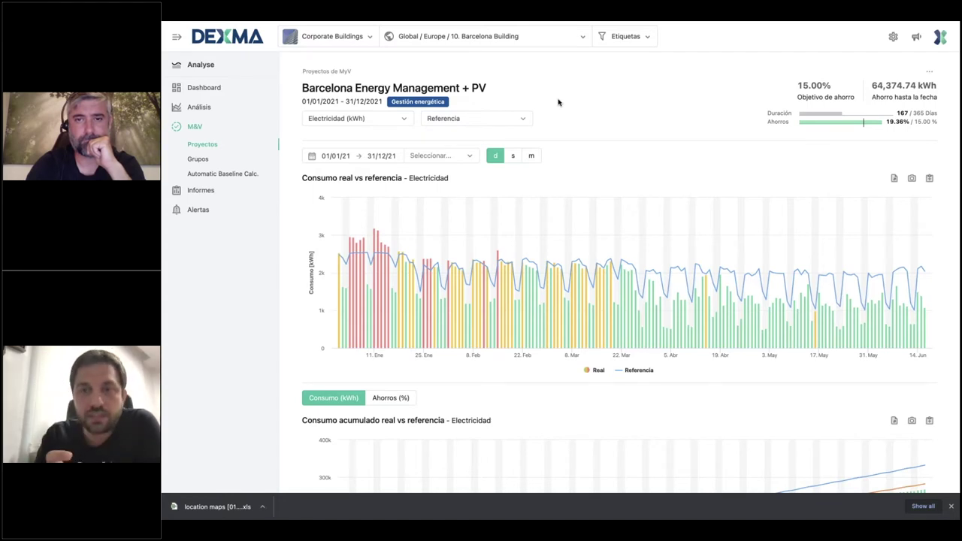
mouse_move(813, 273)
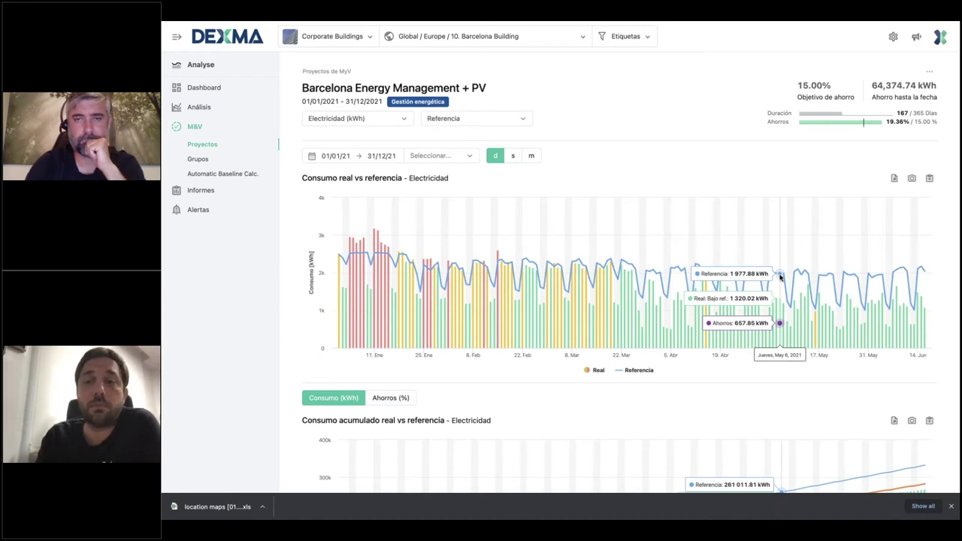
scroll(752, 293, down, 3)
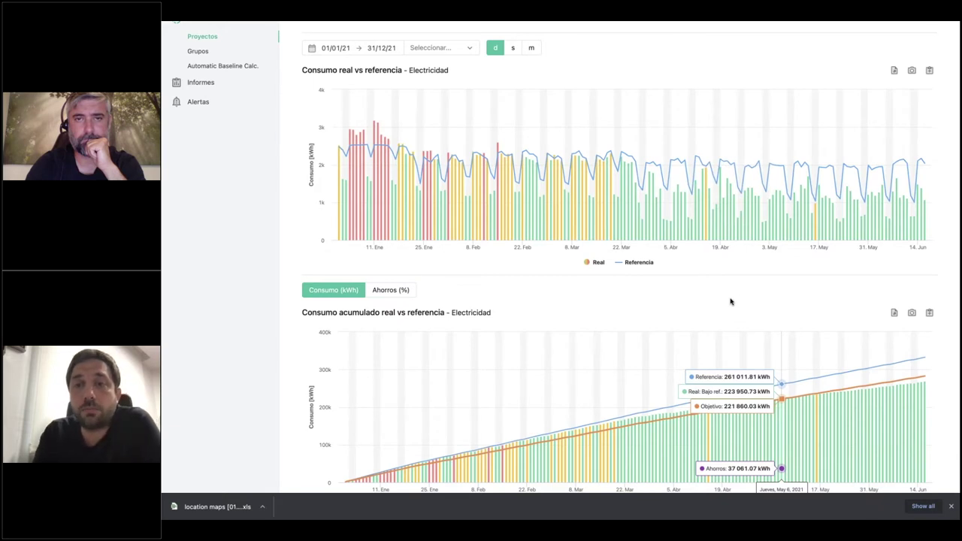
scroll(730, 301, up, 2)
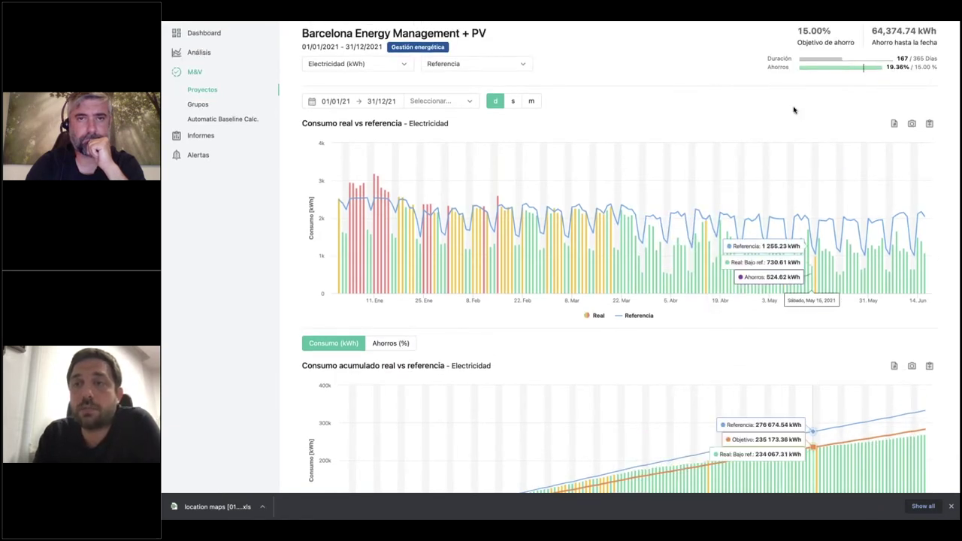
scroll(736, 142, down, 2)
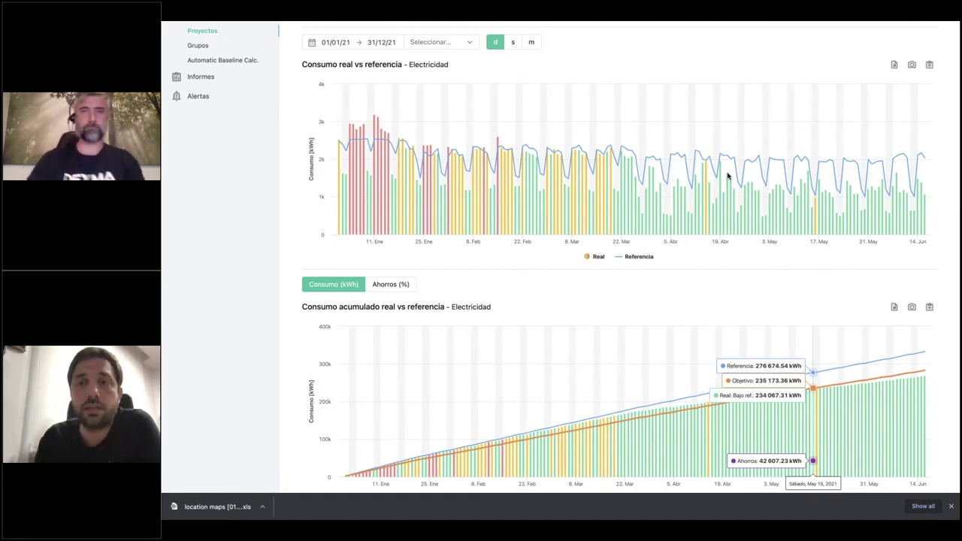
mouse_move(728, 175)
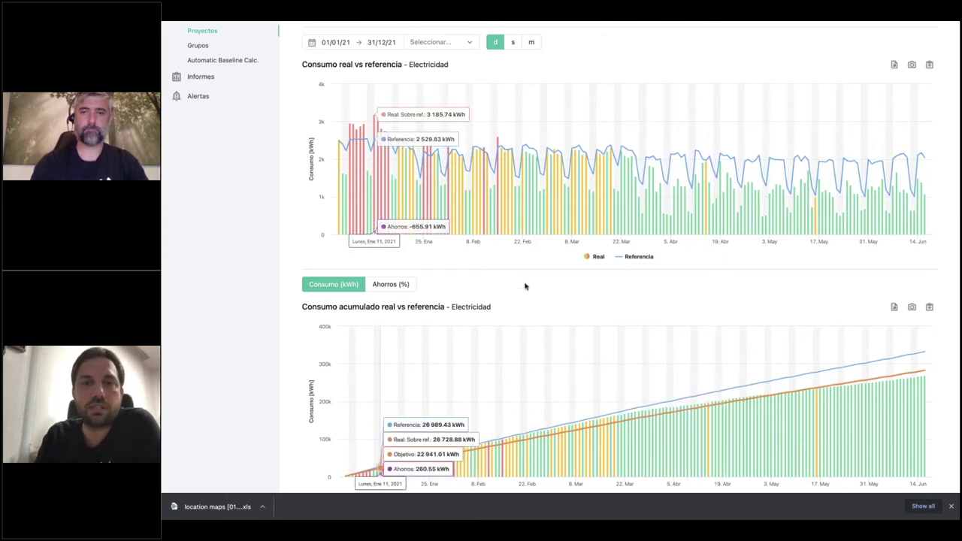
scroll(525, 286, down, 1)
scroll(525, 286, down, 1)
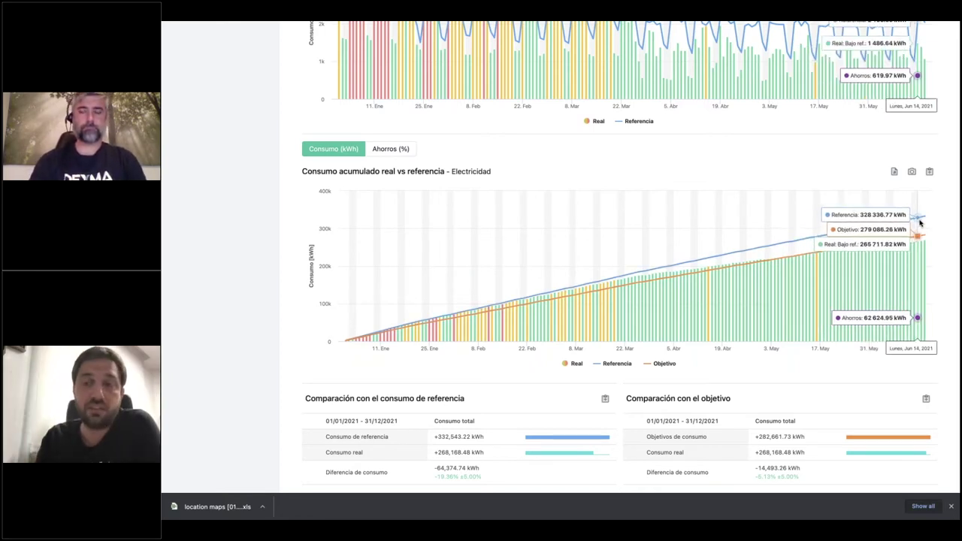
Display the project's accumulated percentage savings against the target and inspect them alongside the consumption chart
click(385, 150)
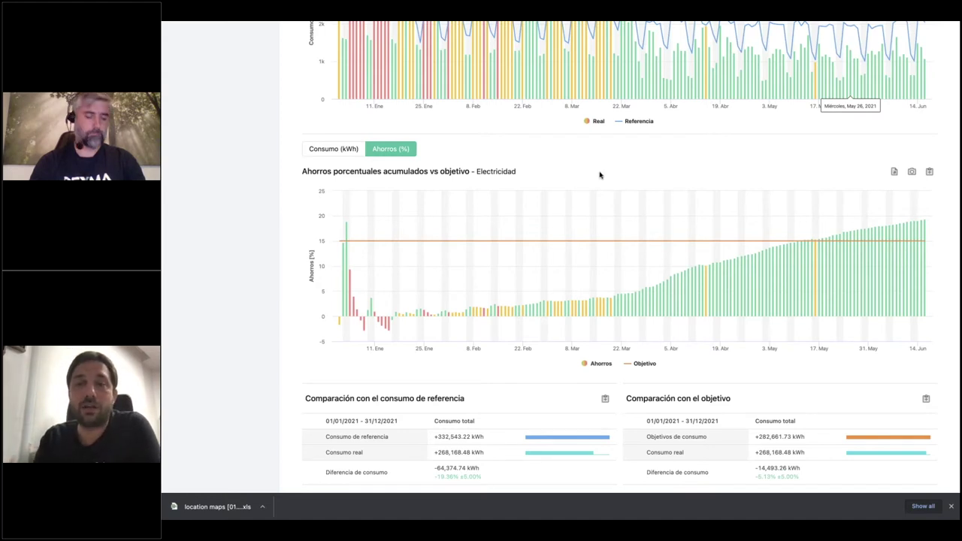
mouse_move(922, 246)
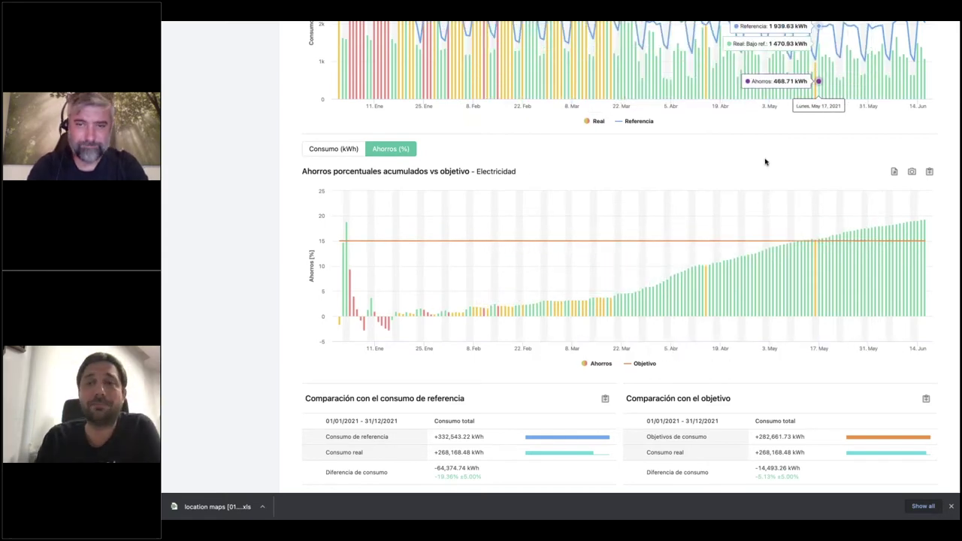
scroll(766, 161, up, 2)
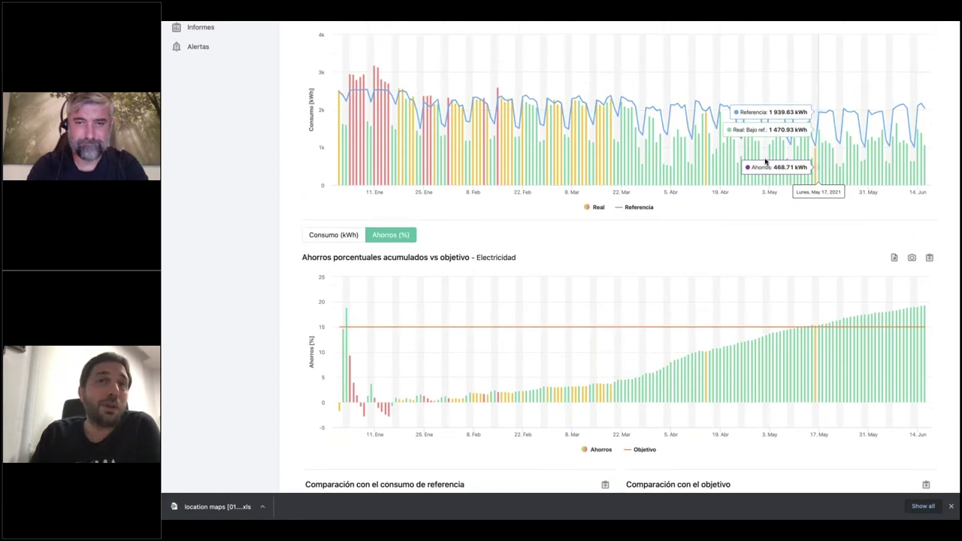
scroll(765, 161, up, 4)
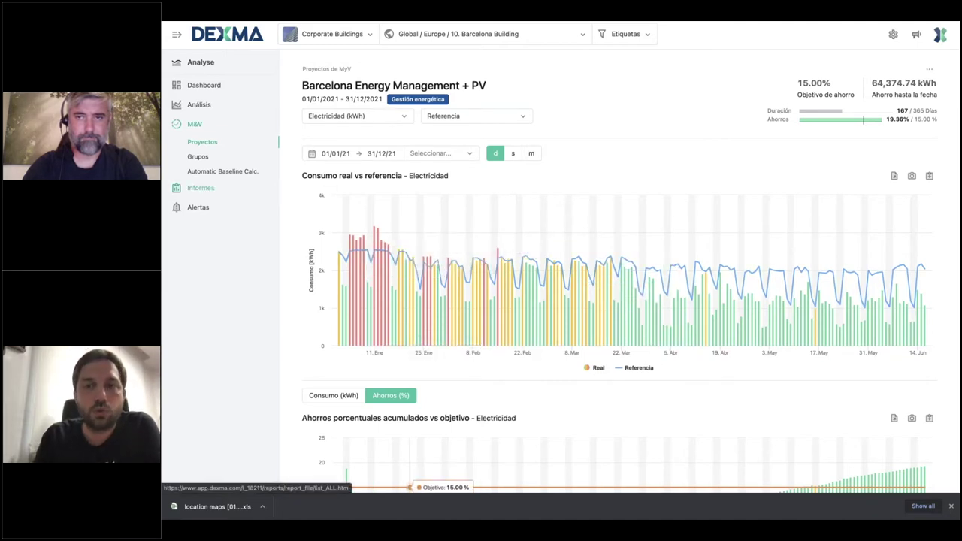
In the Automatic Baseline Calculator, set the baseline target to the Grid device with a daily frequency
click(249, 176)
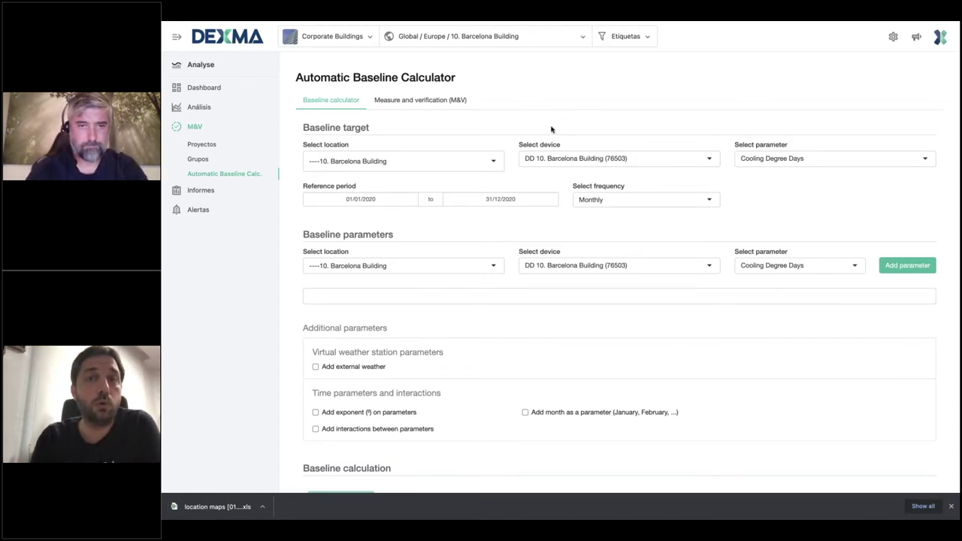
click(640, 159)
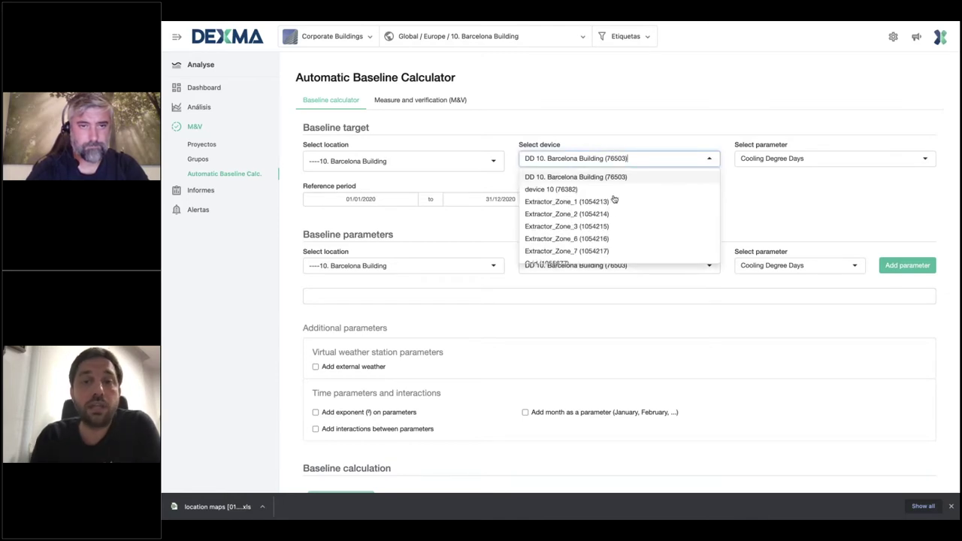
scroll(615, 214, down, 2)
click(579, 211)
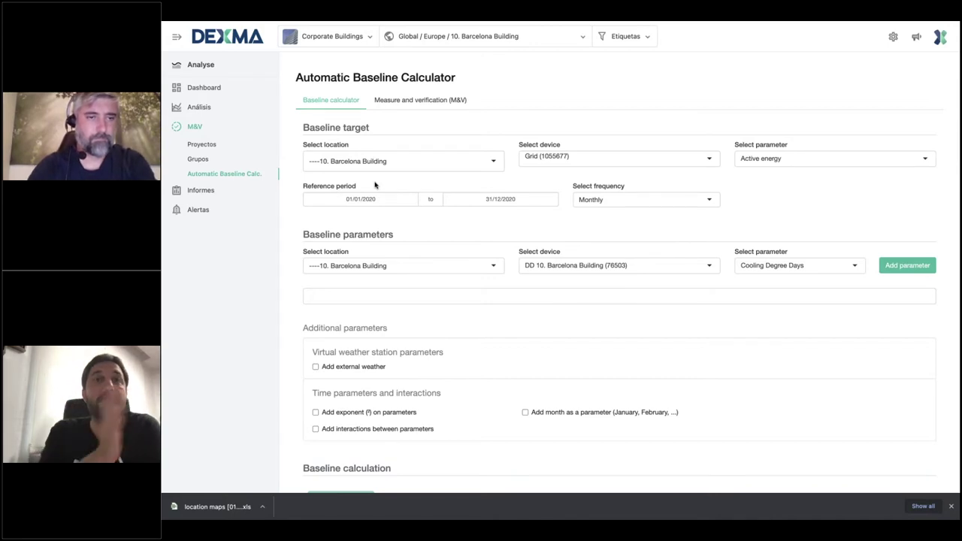
click(621, 205)
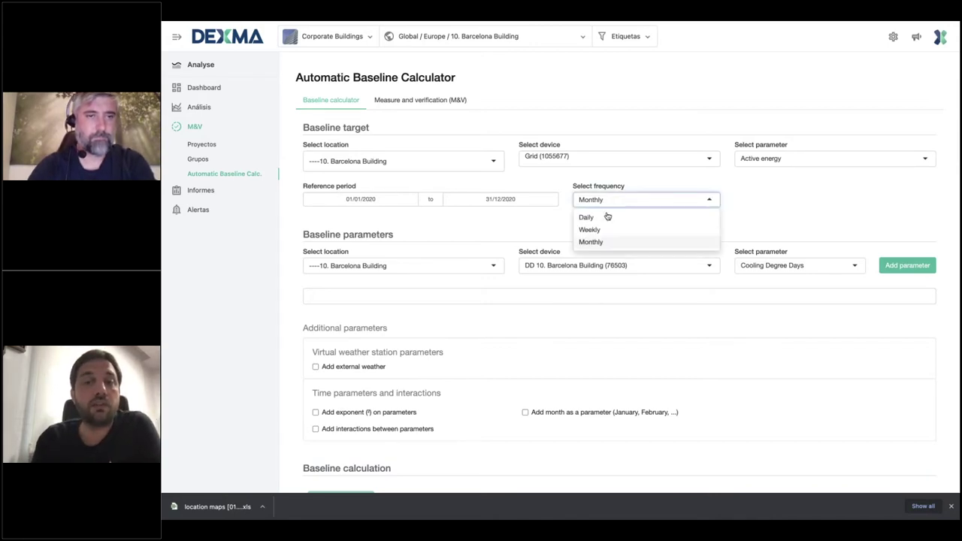
click(606, 218)
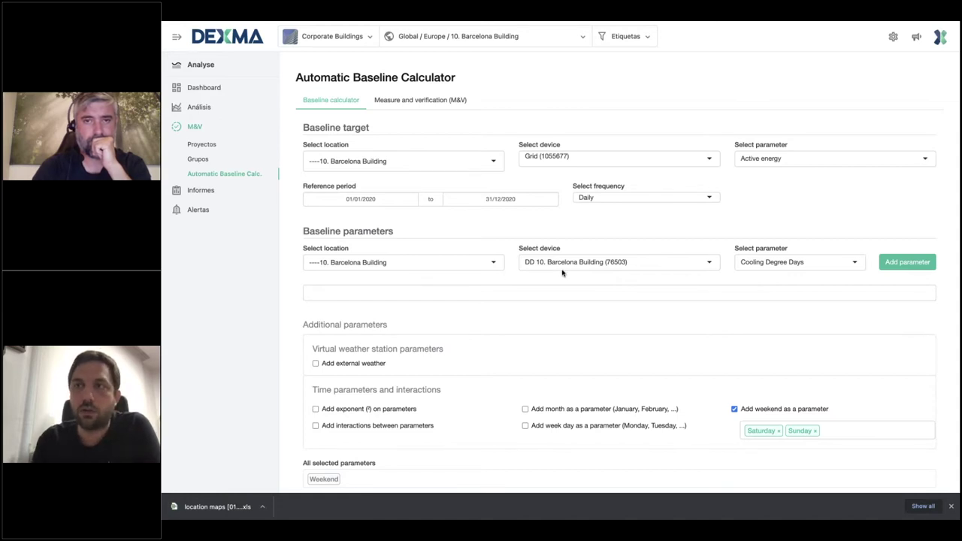
Add the Cooling Degree Days, Heating Degree Days and Degree Days of device DD 10. Barcelona Building as baseline parameters
click(895, 265)
click(856, 263)
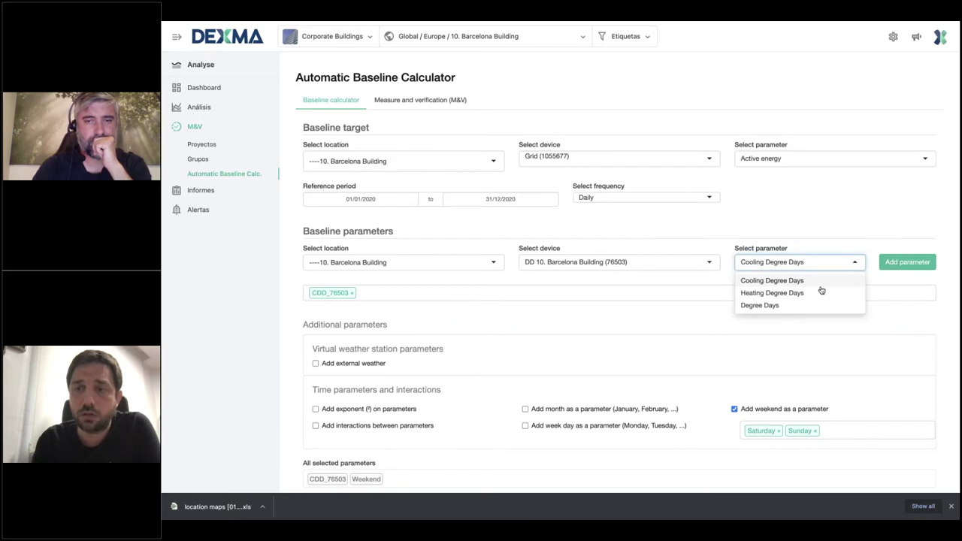
click(773, 293)
click(910, 264)
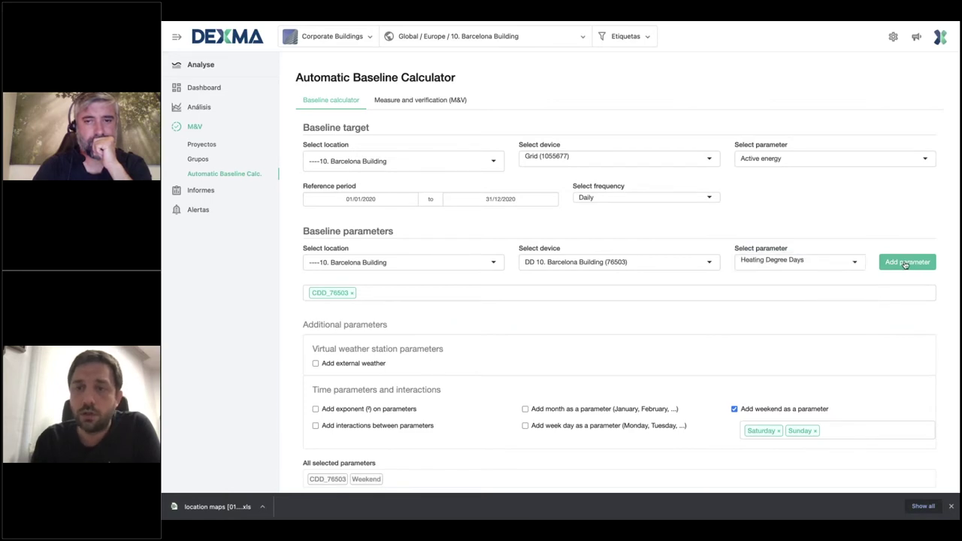
click(797, 261)
click(812, 305)
click(907, 263)
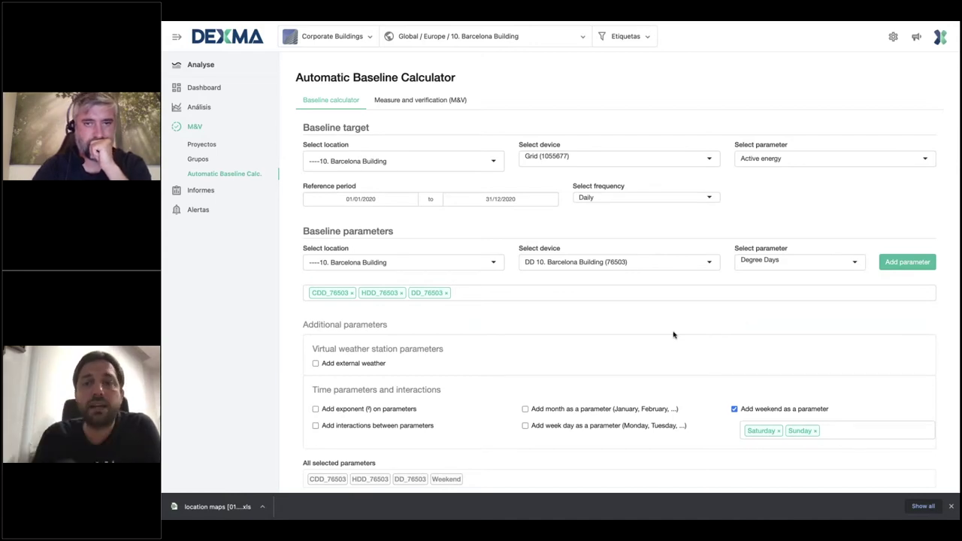
click(669, 265)
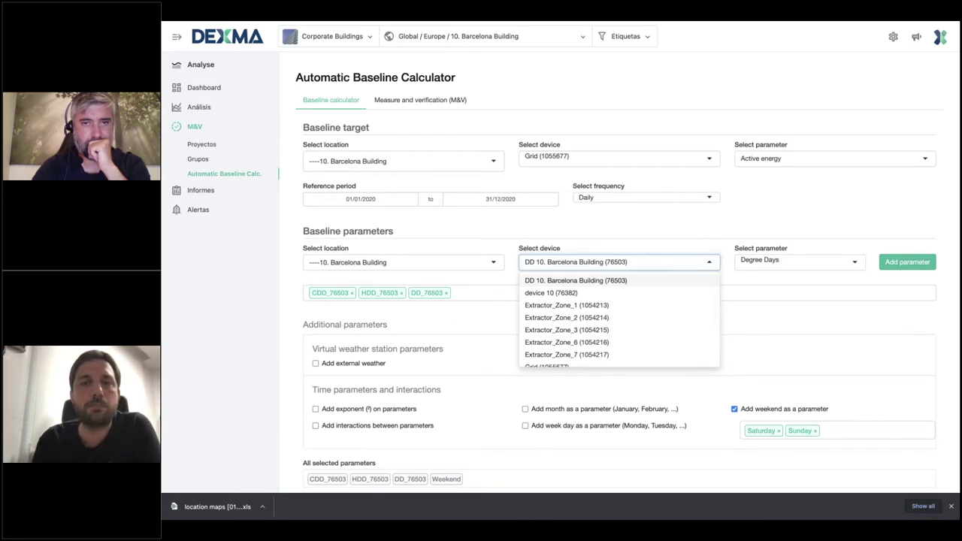
click(717, 222)
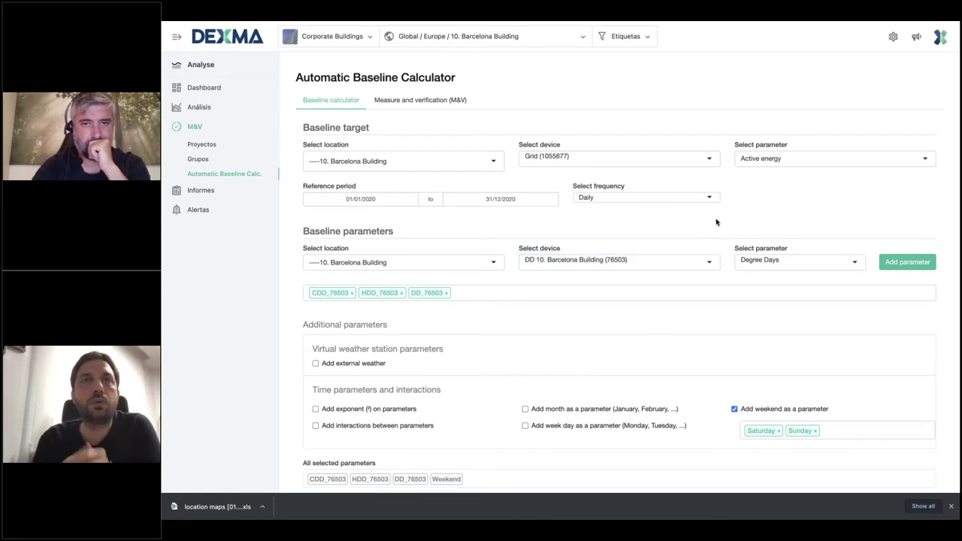
Calculate the baseline with the selected parameters and review the resulting formula and baseline versus real chart
scroll(716, 222, down, 3)
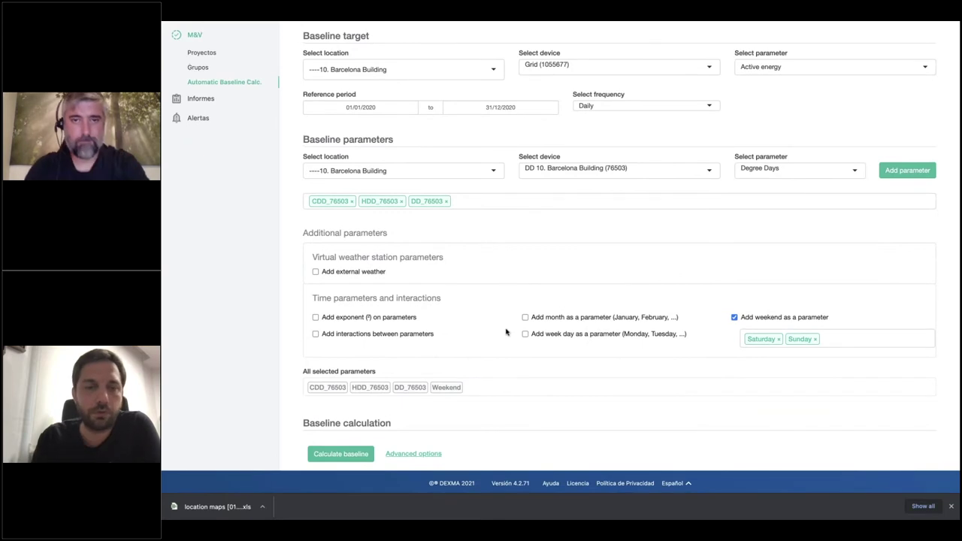
click(341, 454)
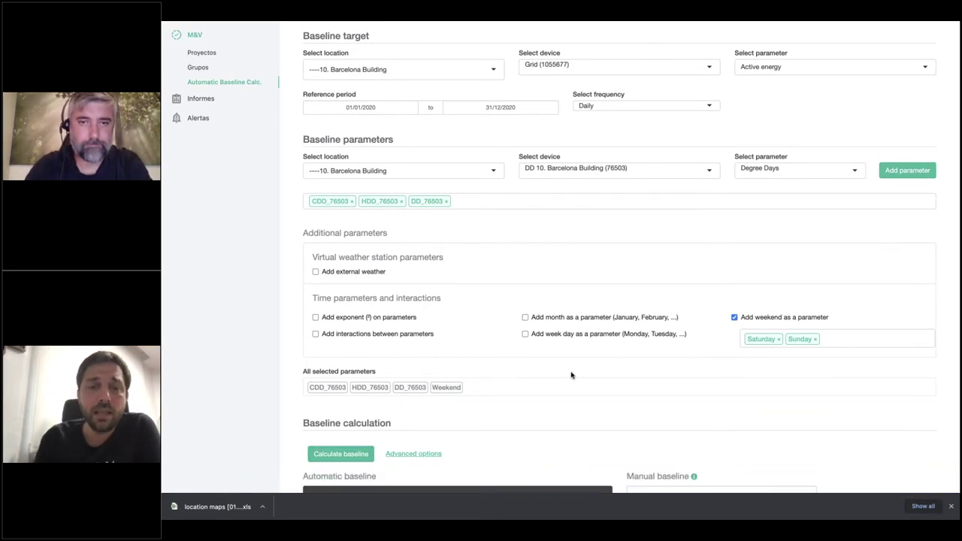
scroll(571, 376, down, 3)
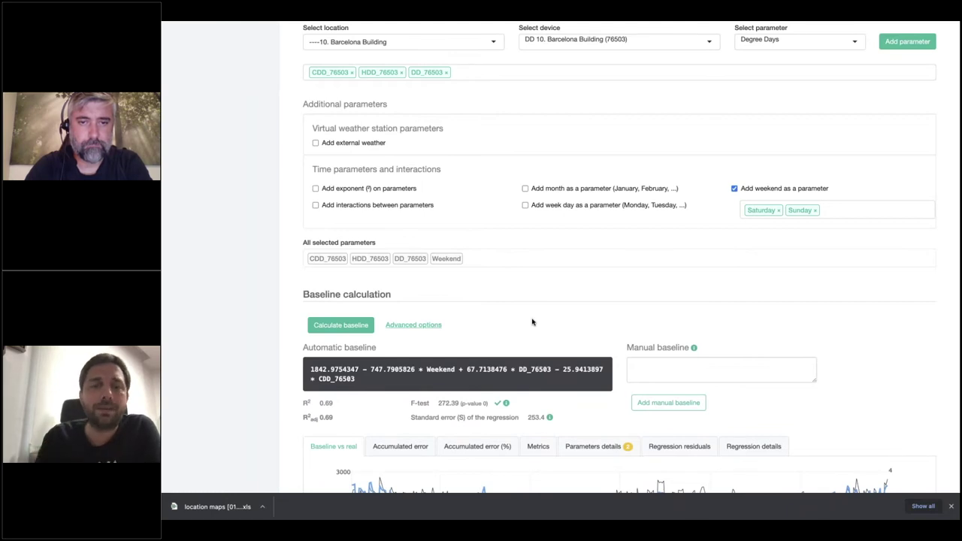
scroll(533, 321, down, 5)
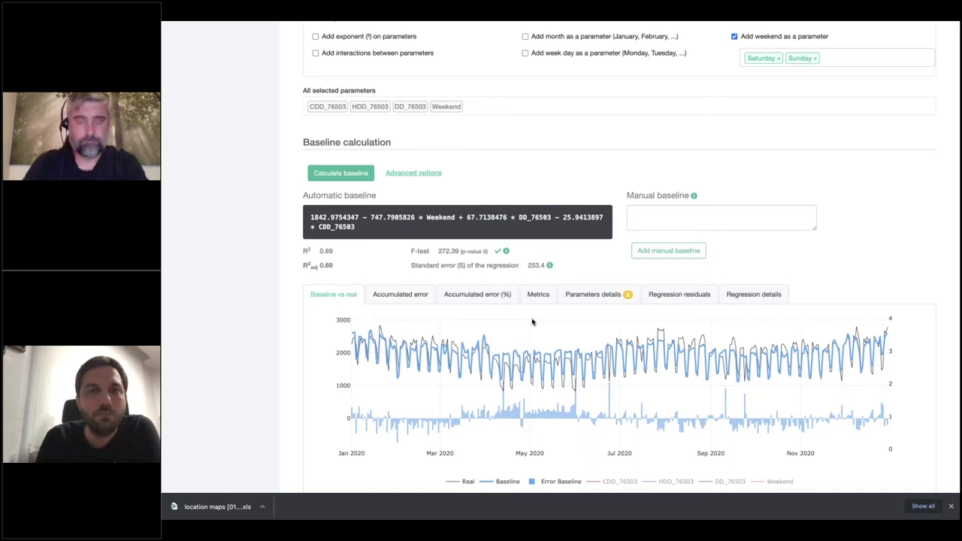
Add the week day as a parameter and recalculate the baseline
scroll(532, 322, up, 2)
click(525, 132)
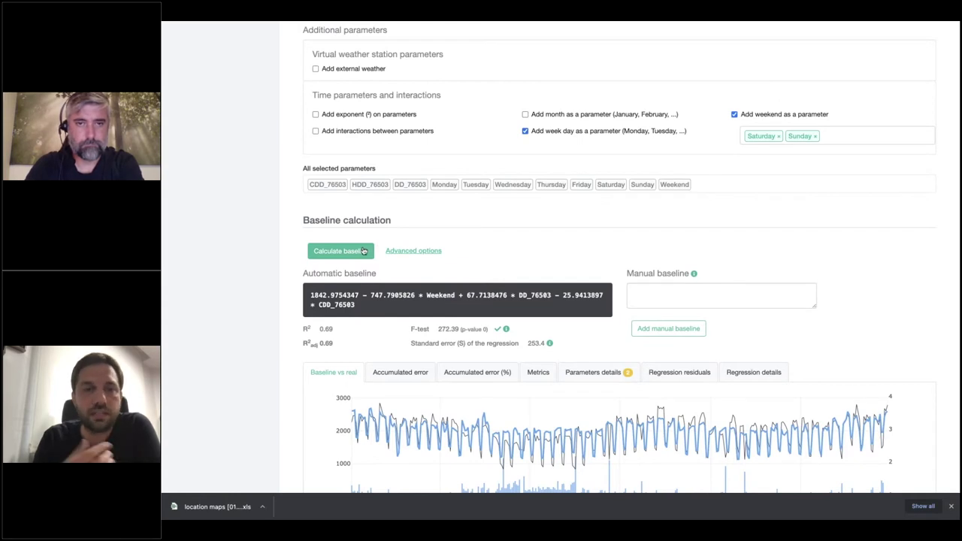
click(364, 251)
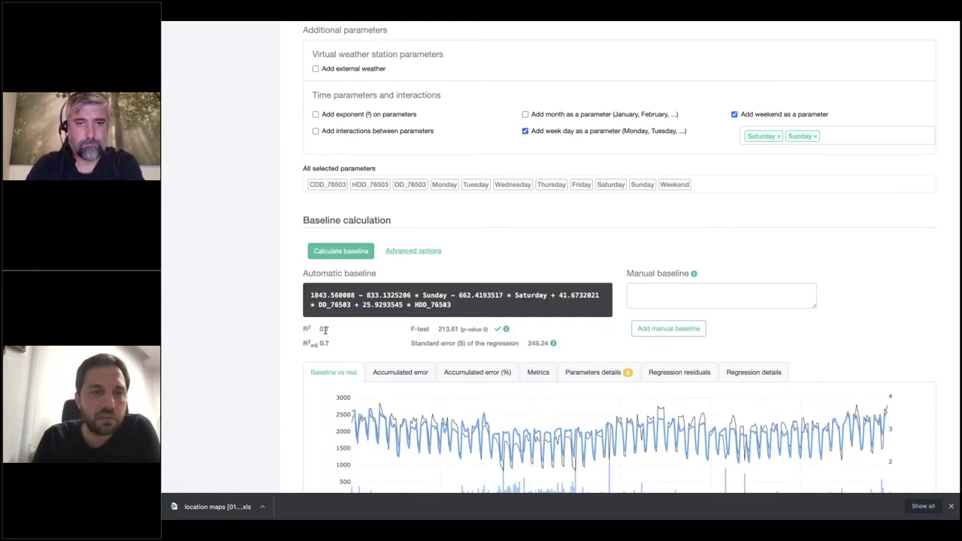
Include interactions between parameters, recalculate the baseline and review its formula and chart
click(316, 132)
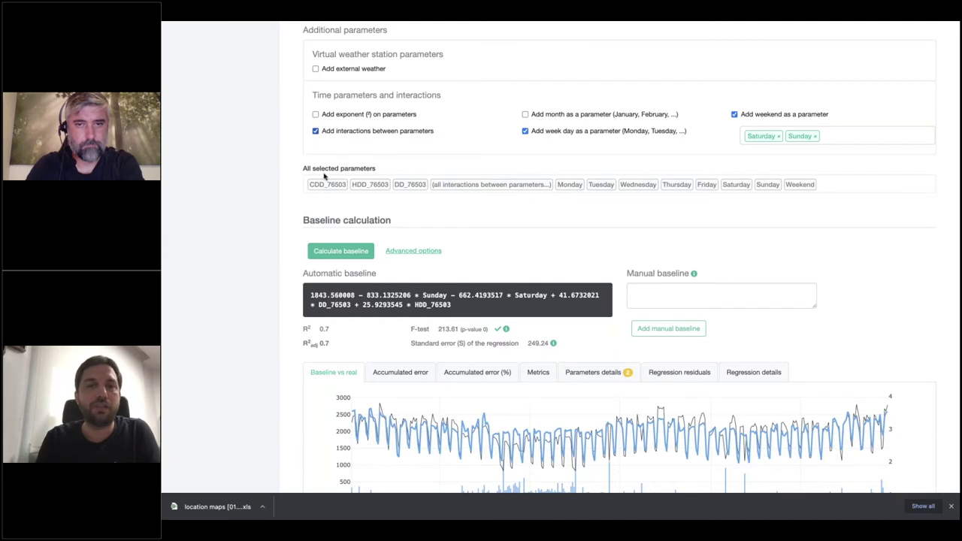
click(346, 252)
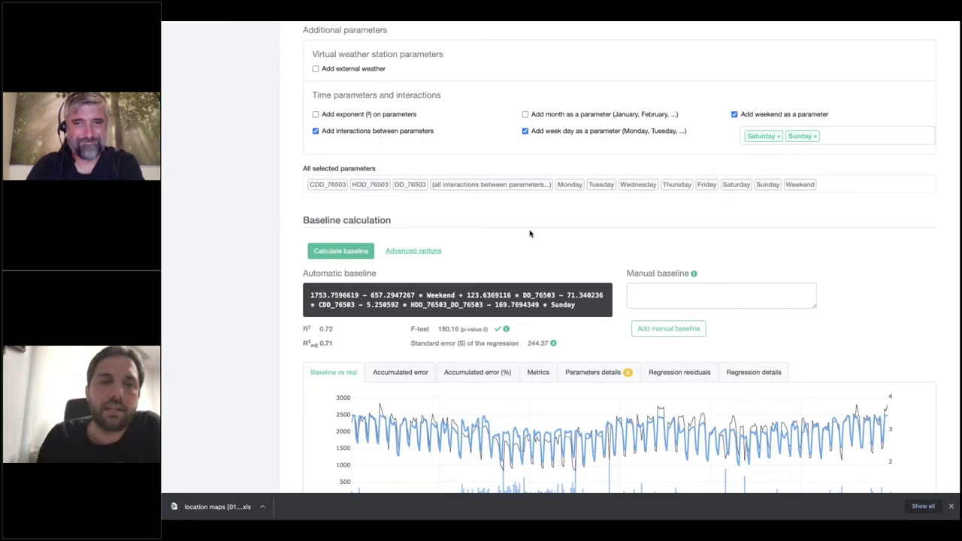
scroll(530, 234, down, 2)
scroll(530, 234, down, 3)
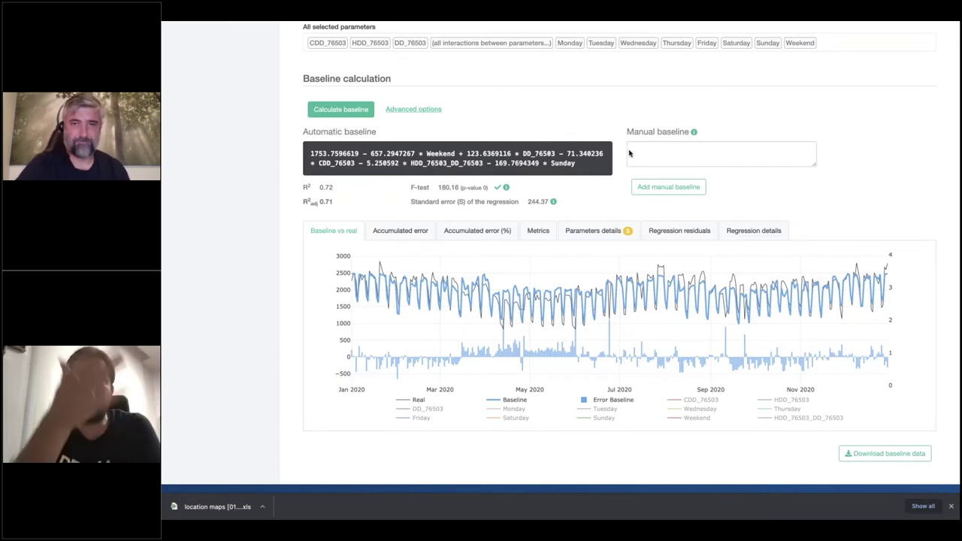
Examine the baseline's accumulated error, accumulated error percentage, regression residuals and regression details
click(425, 234)
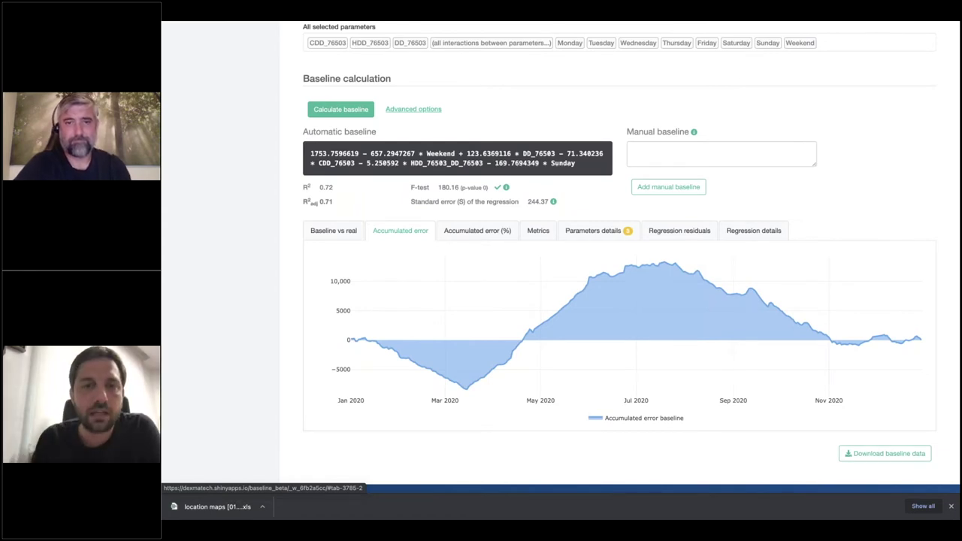
click(477, 231)
click(700, 228)
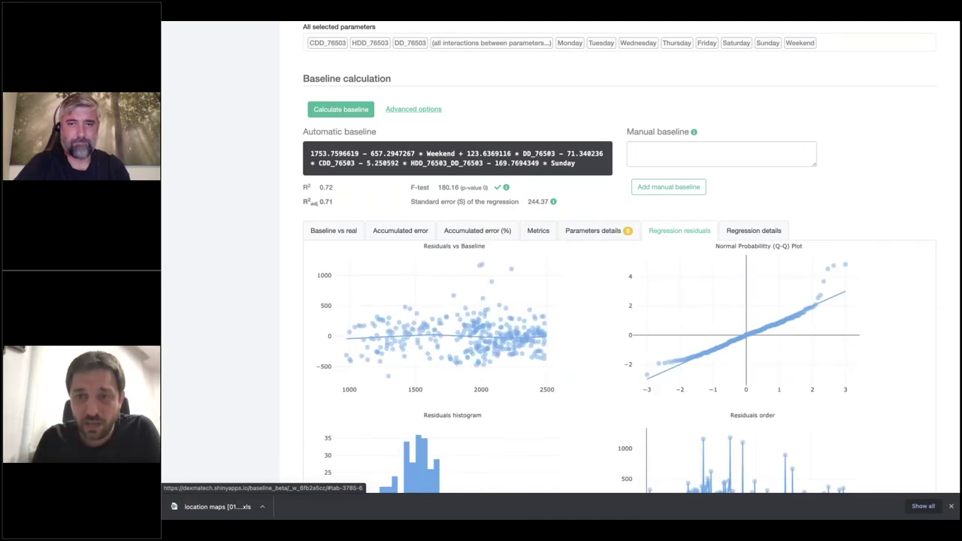
scroll(631, 259, down, 1)
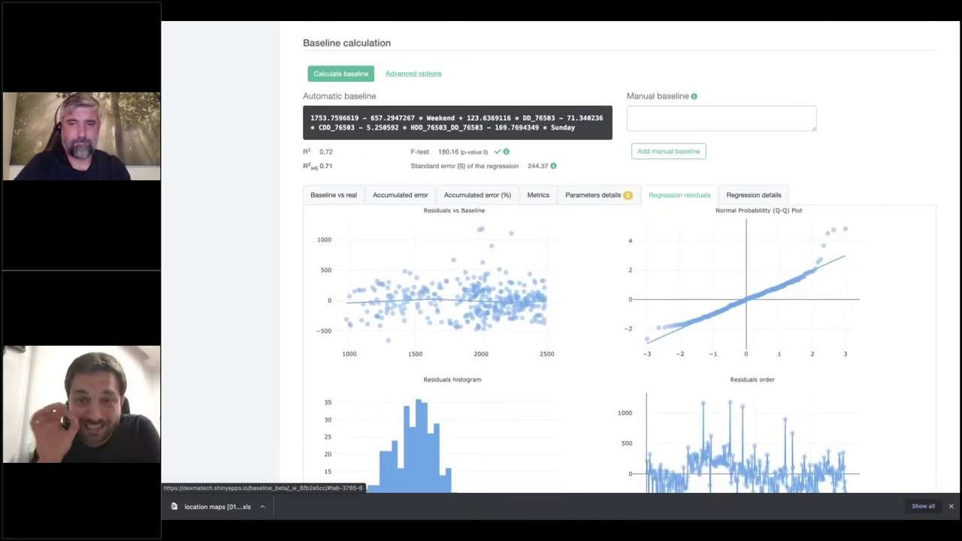
click(748, 200)
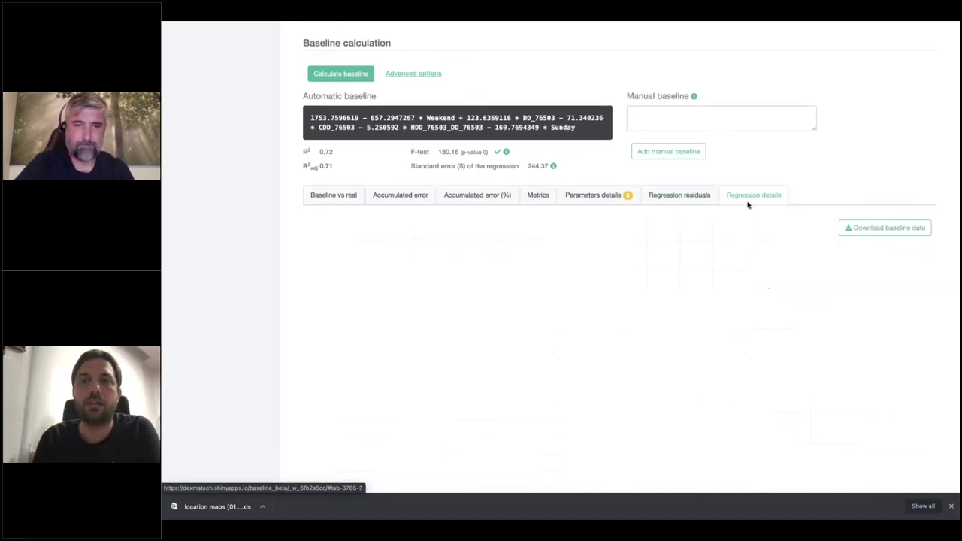
Preview the measure and verification for 01/01/2021 to 31/12/2021 and set the savings target to 15%
scroll(881, 159, up, 10)
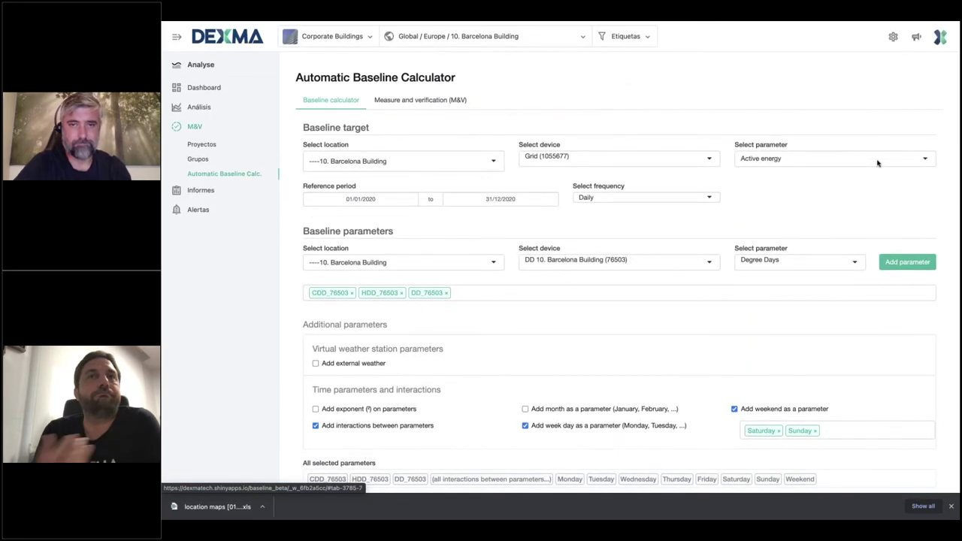
click(449, 100)
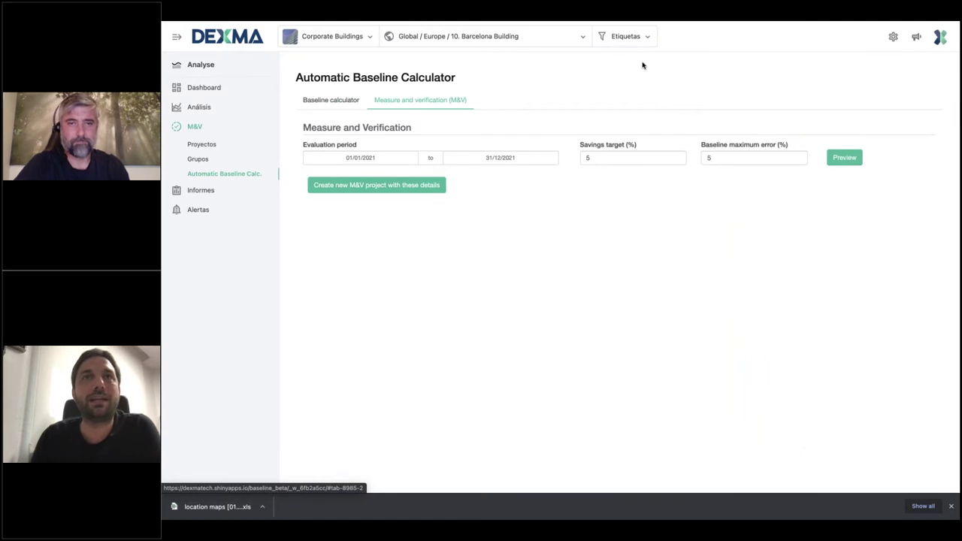
click(847, 157)
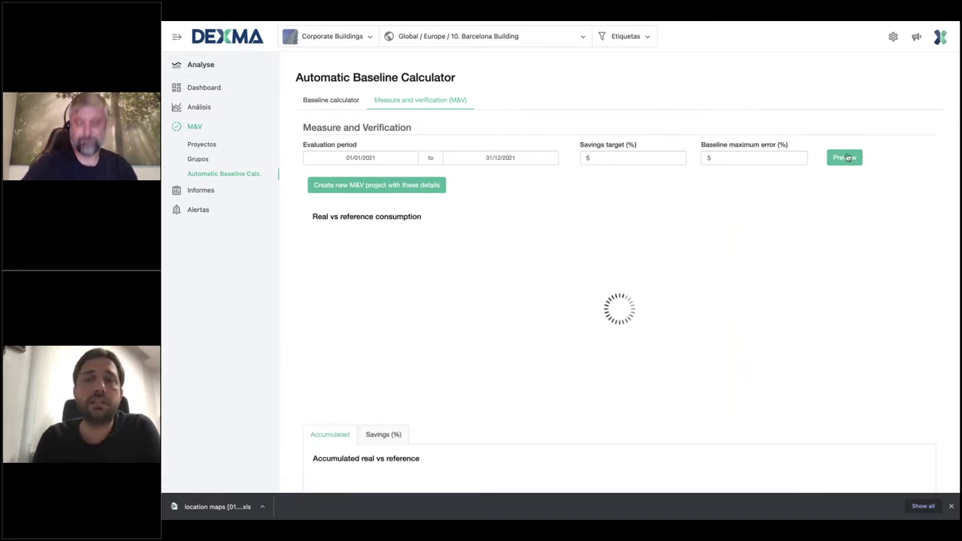
click(585, 158)
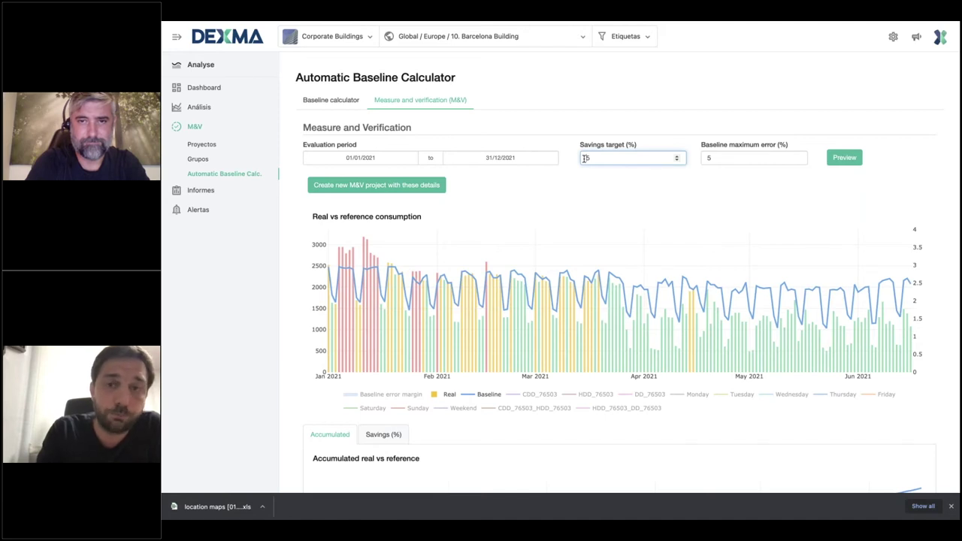
click(598, 194)
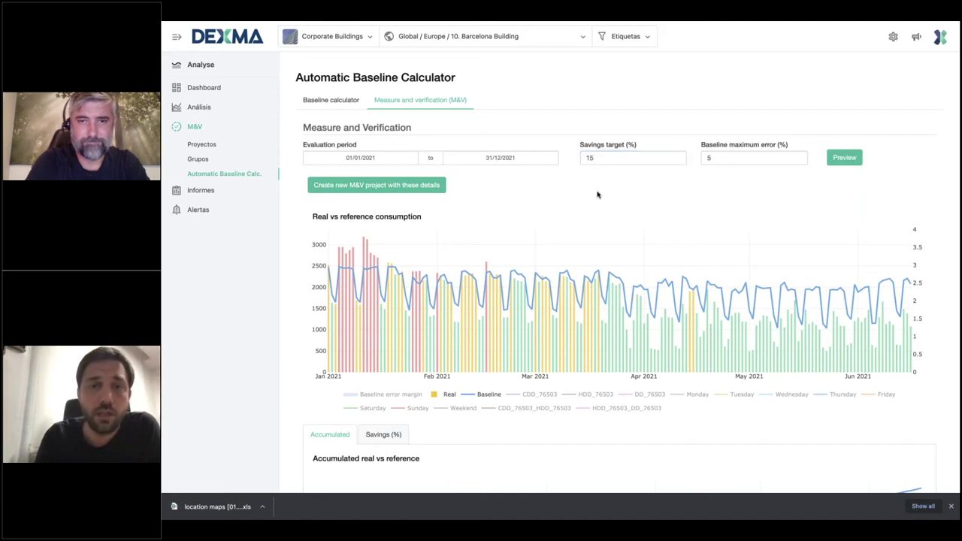
Compare accumulated real consumption with the reference, and the accumulated percentage savings with the target
scroll(598, 194, down, 5)
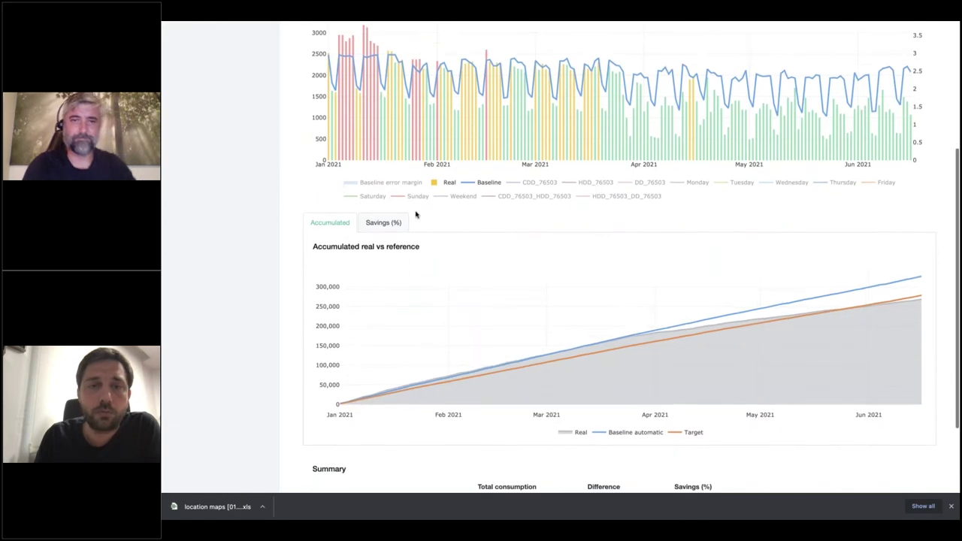
click(388, 223)
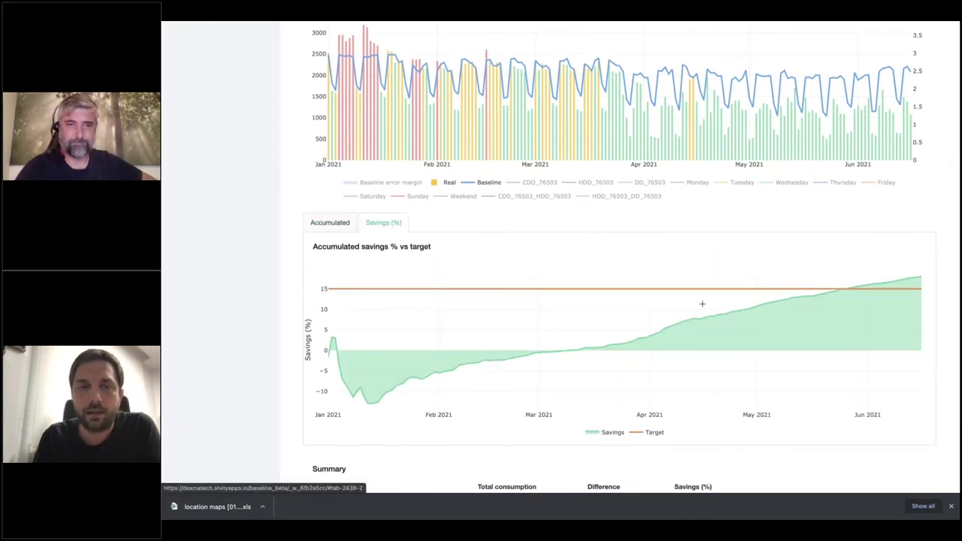
scroll(919, 290, up, 2)
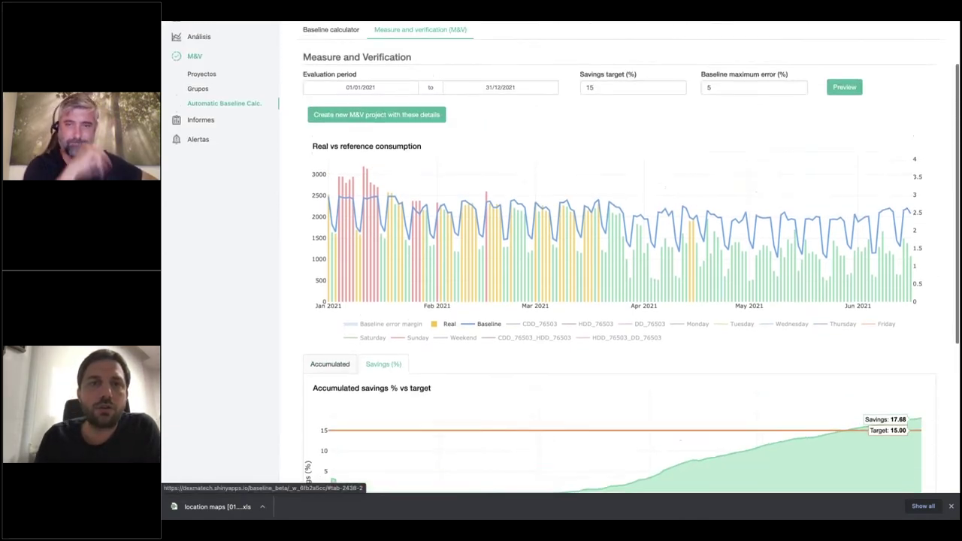
Create a new M&V project with these details and open it from the project list
scroll(564, 255, up, 1)
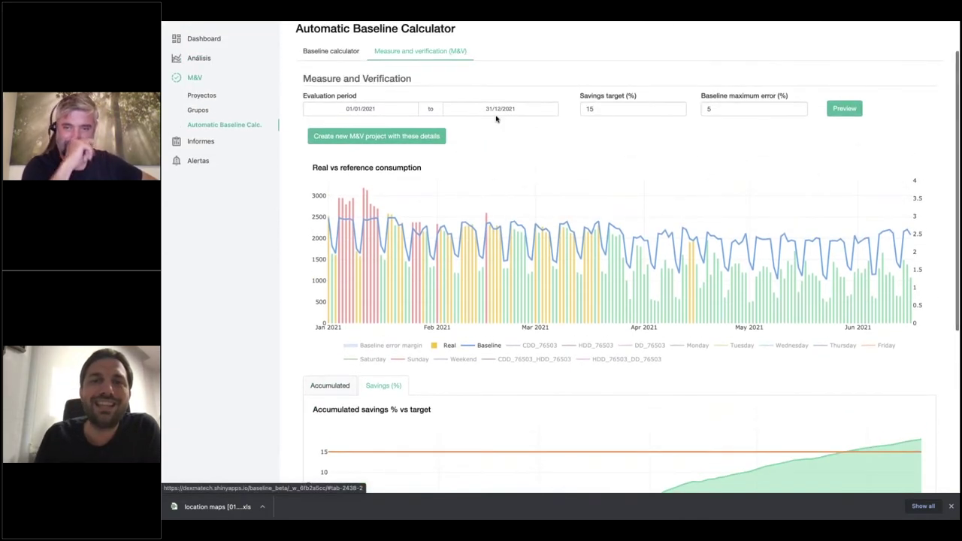
click(408, 136)
click(211, 100)
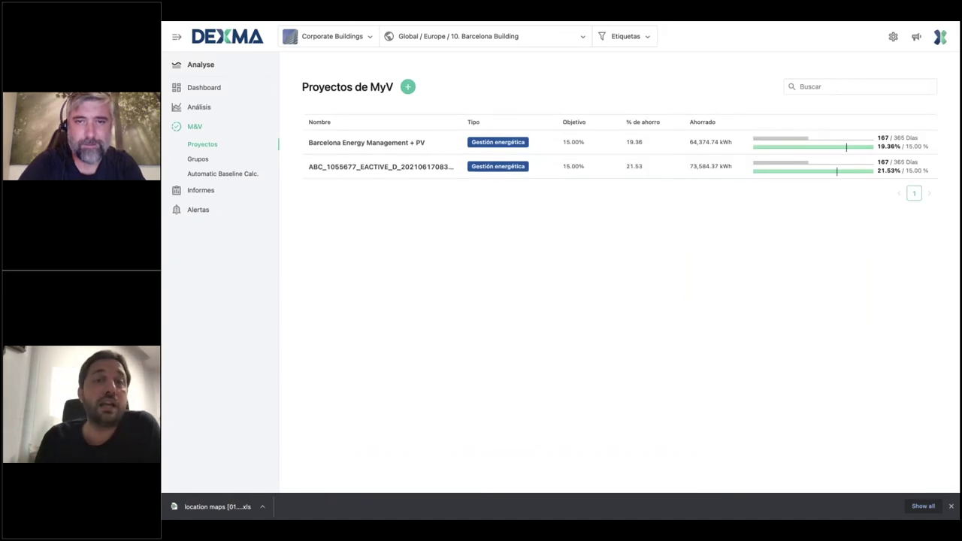
click(431, 166)
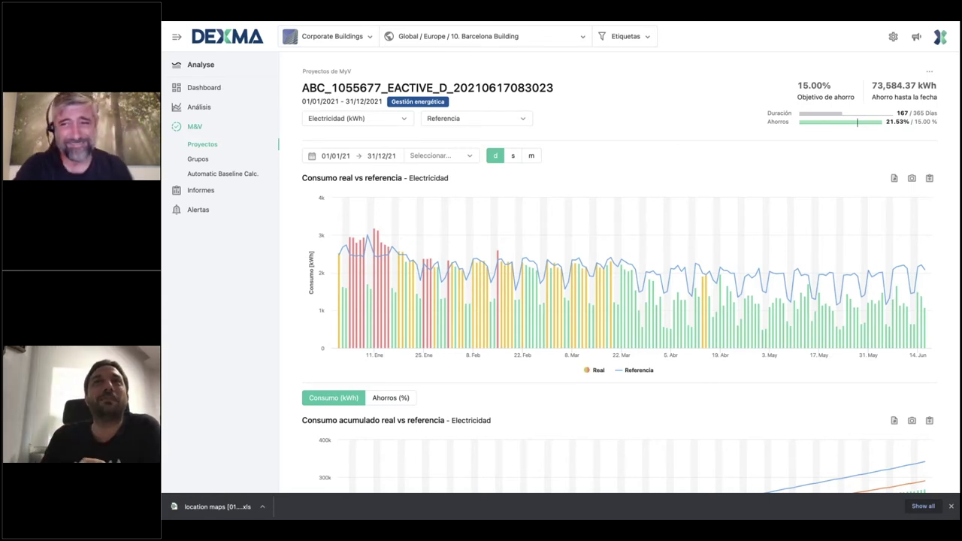
Open the options for adding the real versus reference consumption chart to a report, and cancel them
click(930, 179)
click(730, 284)
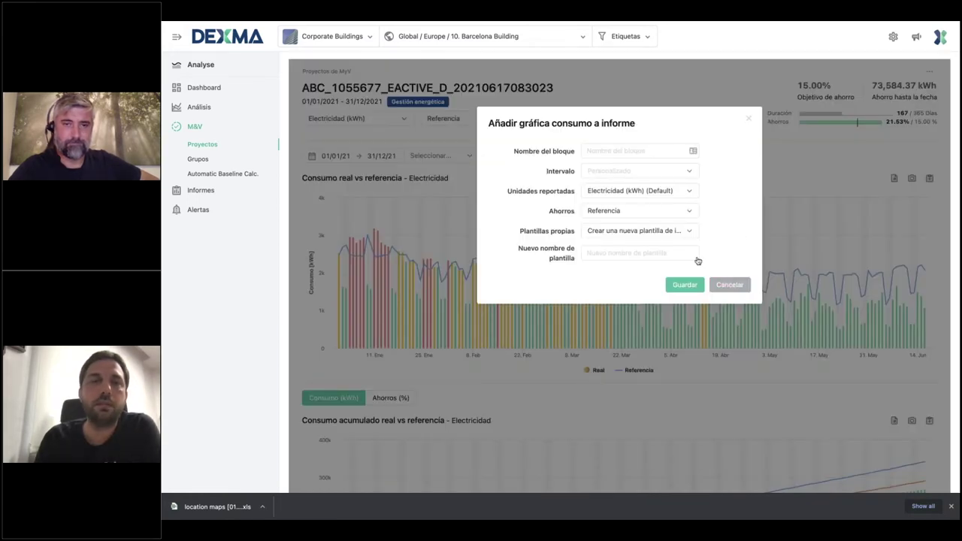
Open the Barcelona Building report from the custom template Barcelona report and view its opening sections
click(320, 210)
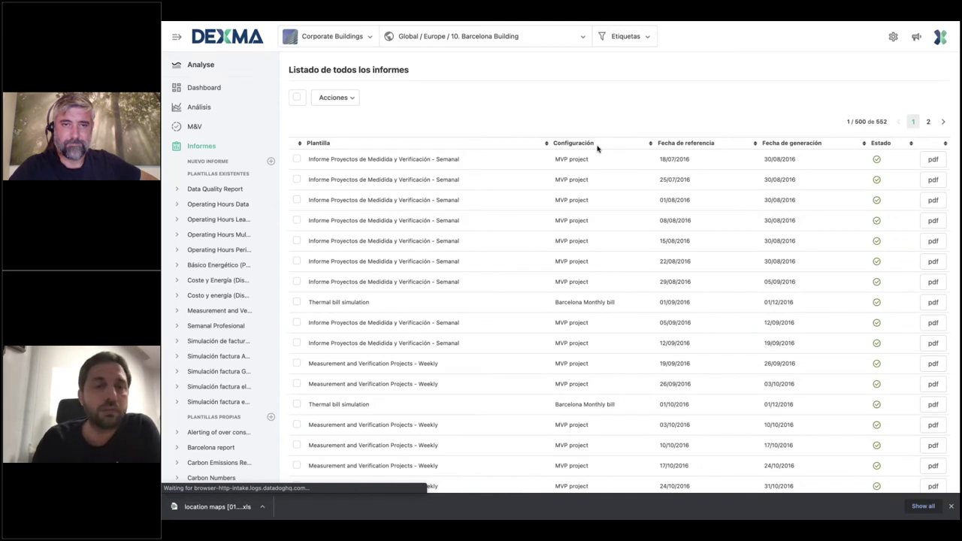
scroll(598, 148, down, 2)
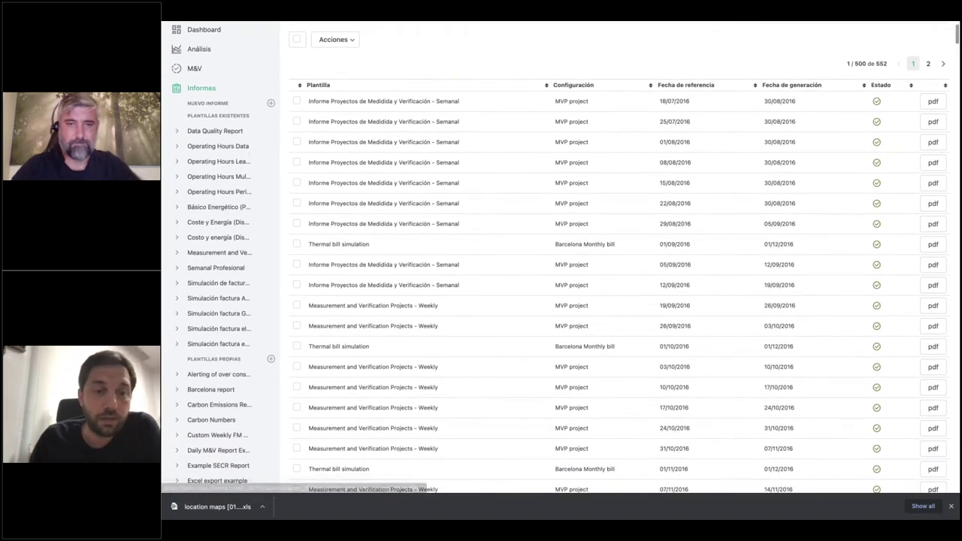
click(215, 394)
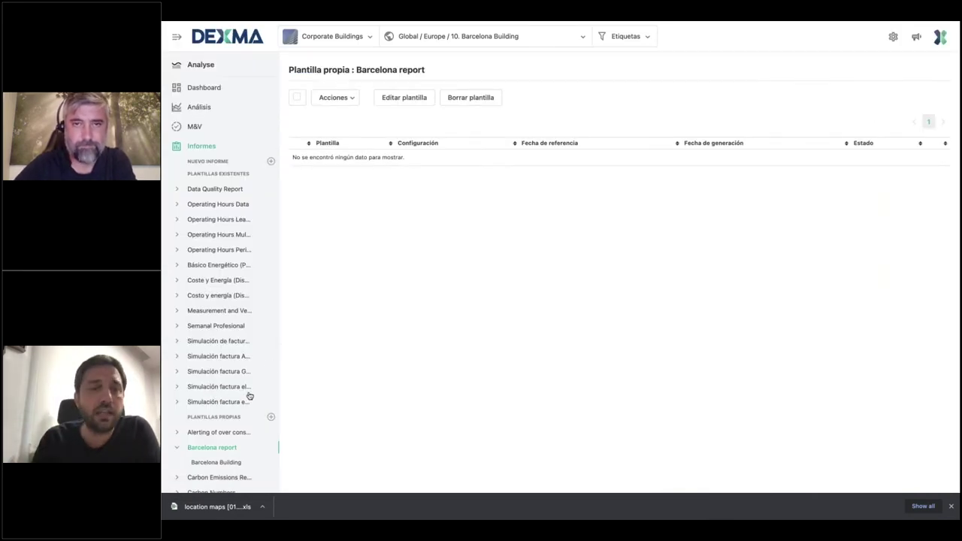
click(226, 463)
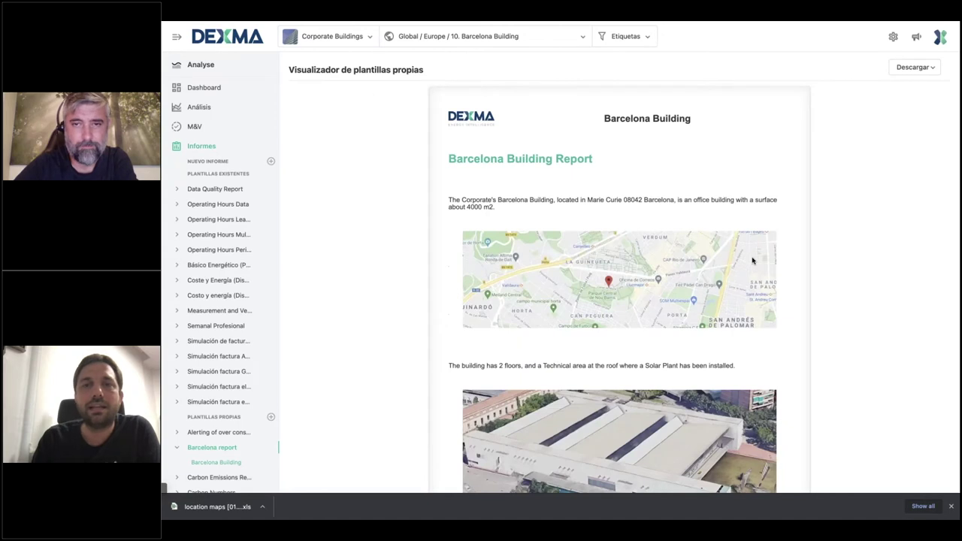
scroll(753, 260, down, 1)
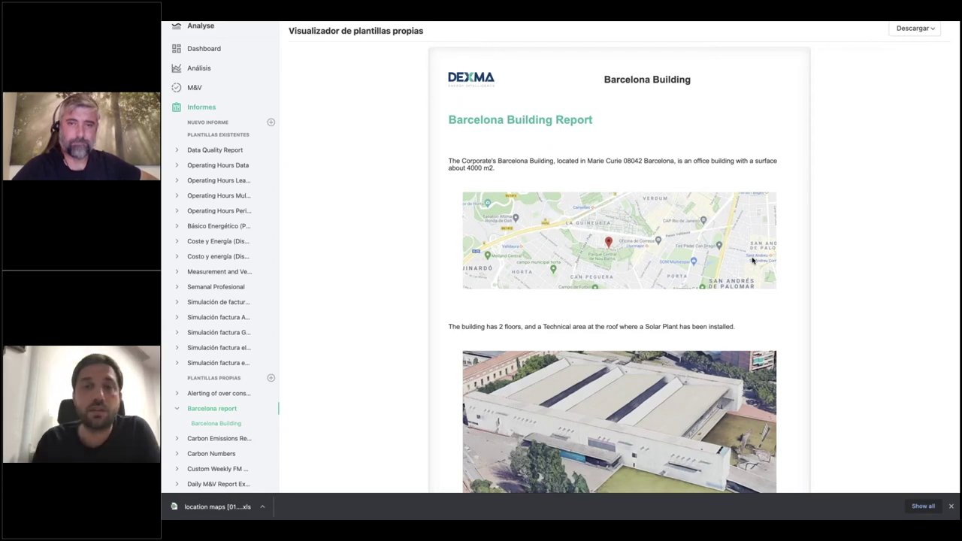
Read through the report's building description, stacked submetering, year-to-date energy cost and indoor air quality sections
scroll(753, 260, down, 5)
scroll(752, 260, up, 2)
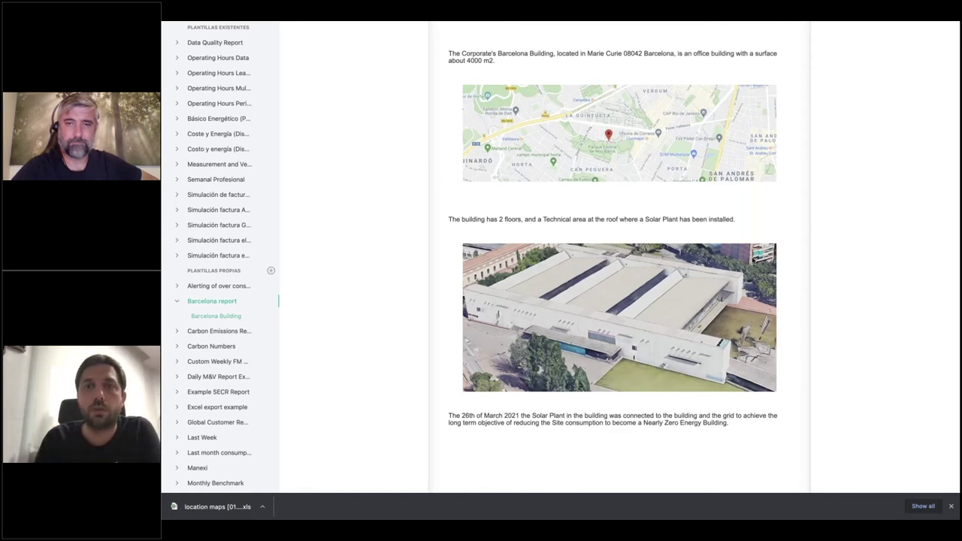
scroll(753, 260, down, 10)
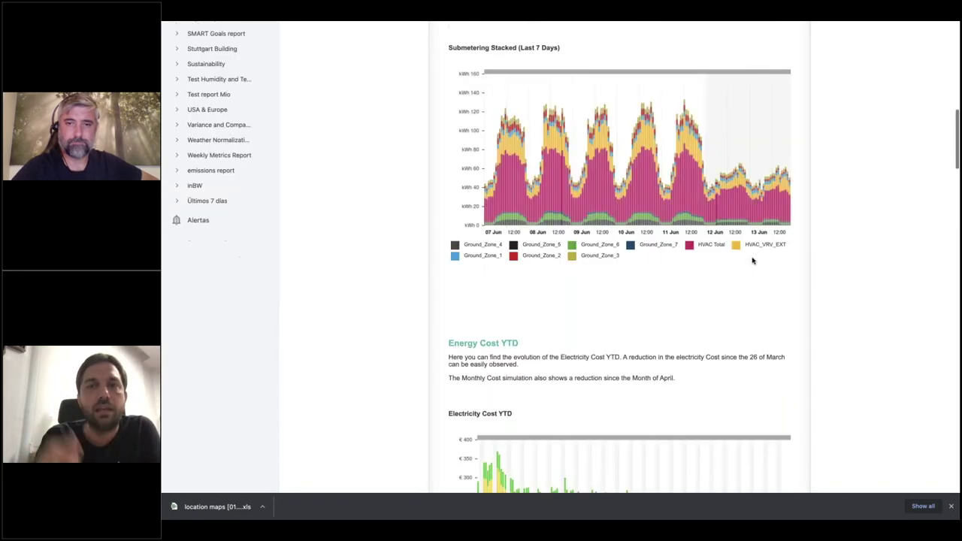
scroll(752, 260, down, 7)
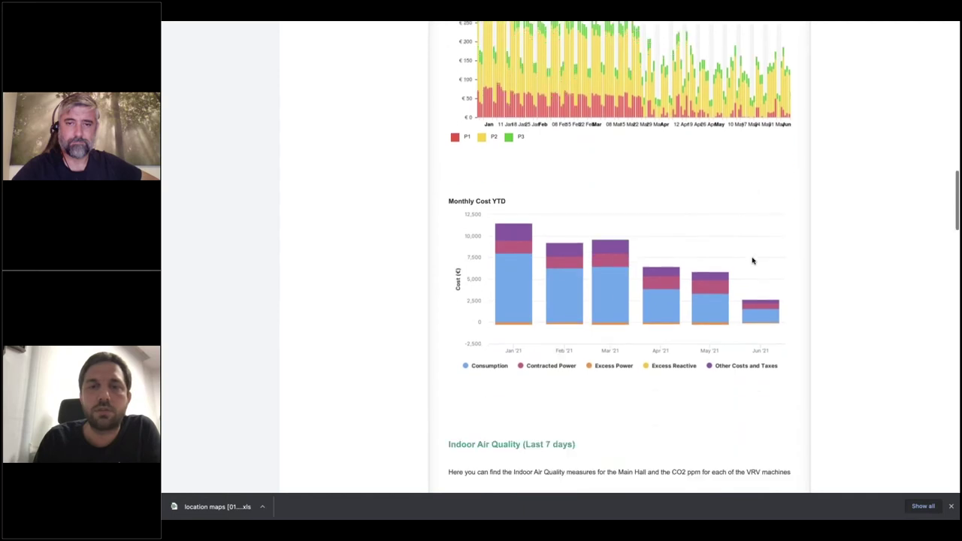
scroll(753, 260, down, 6)
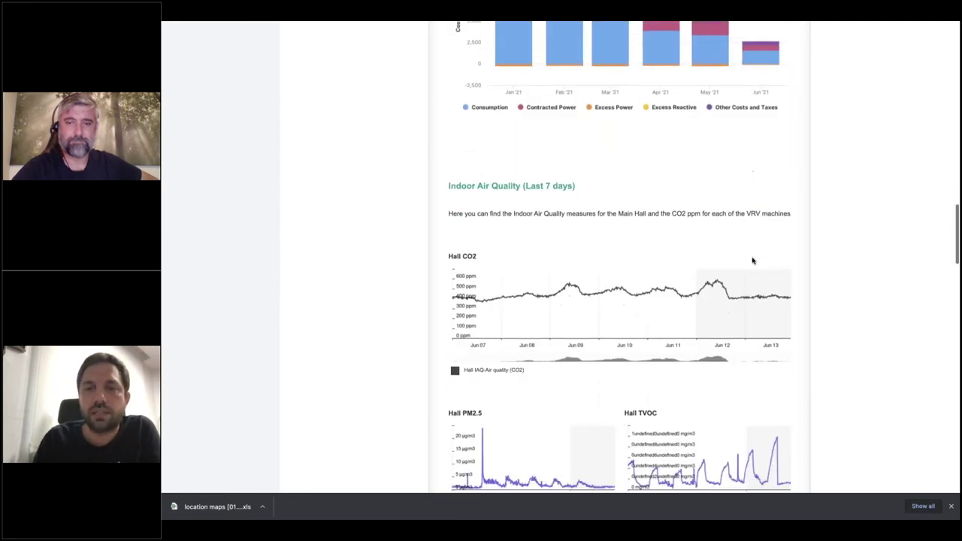
Examine the report's M&V baseline formula and KPIs and the EPC contract consumption and savings charts, and return to the report's start
scroll(753, 260, down, 6)
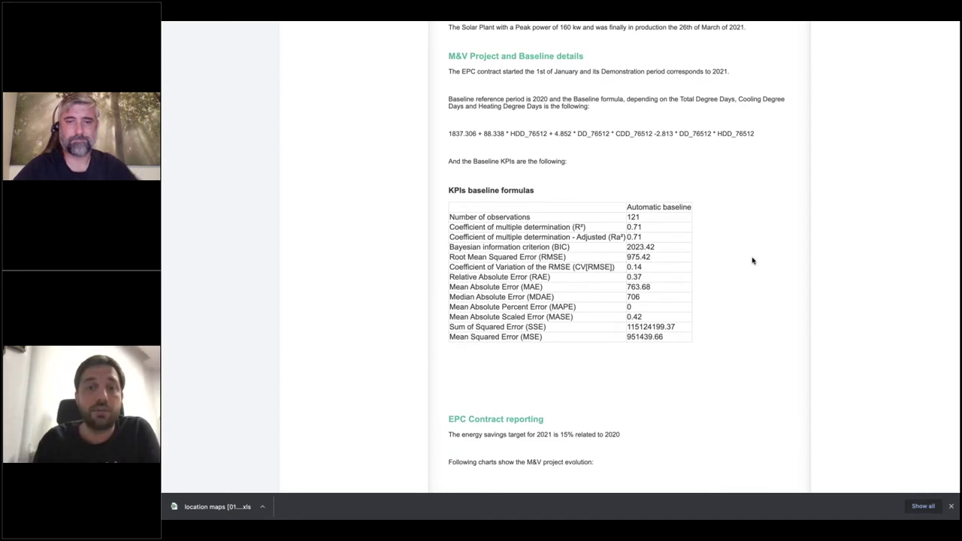
scroll(753, 260, down, 1)
scroll(753, 260, down, 2)
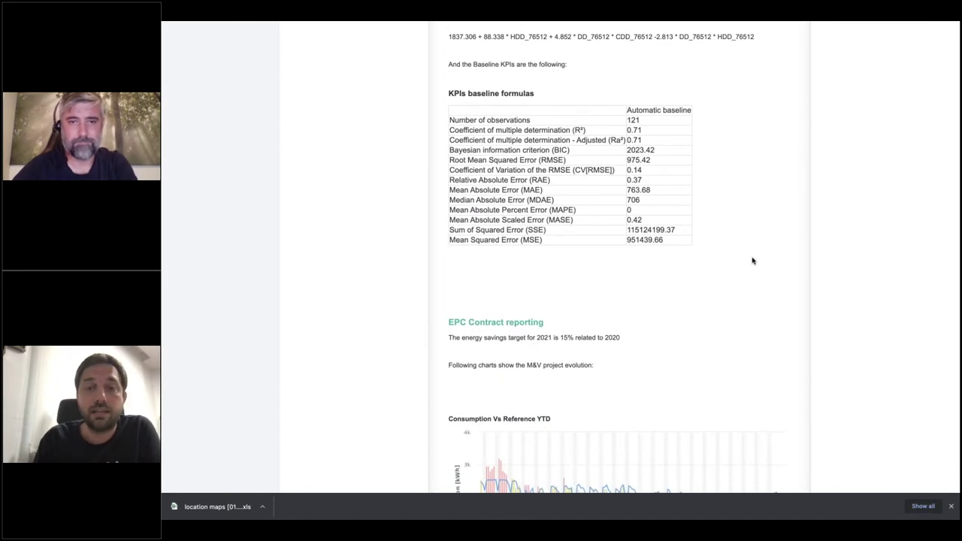
scroll(752, 260, down, 4)
scroll(752, 261, down, 5)
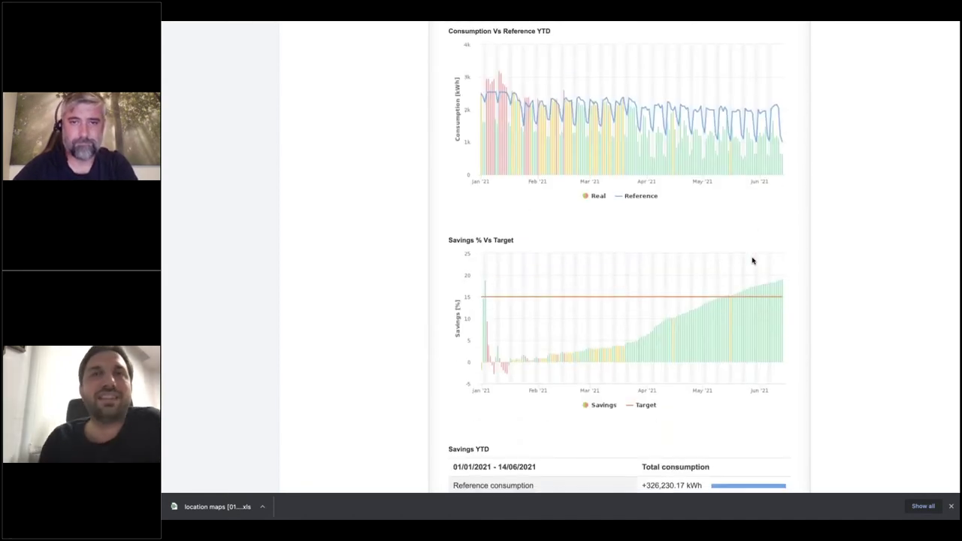
scroll(752, 260, up, 1)
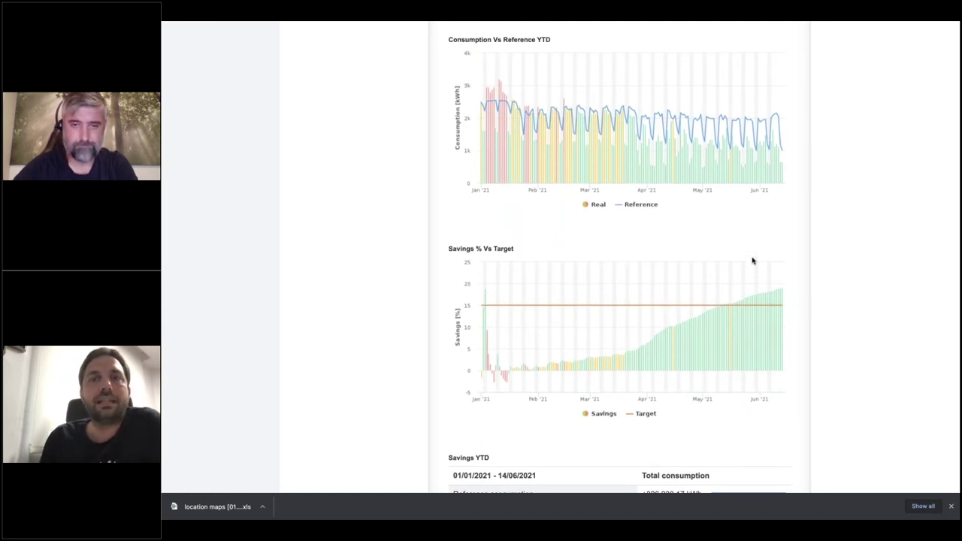
scroll(752, 260, up, 15)
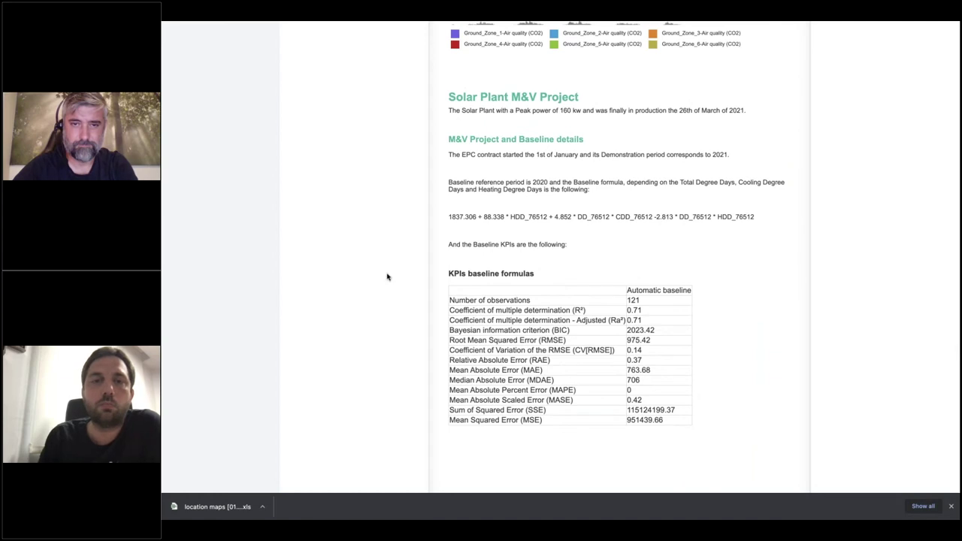
scroll(387, 277, up, 10)
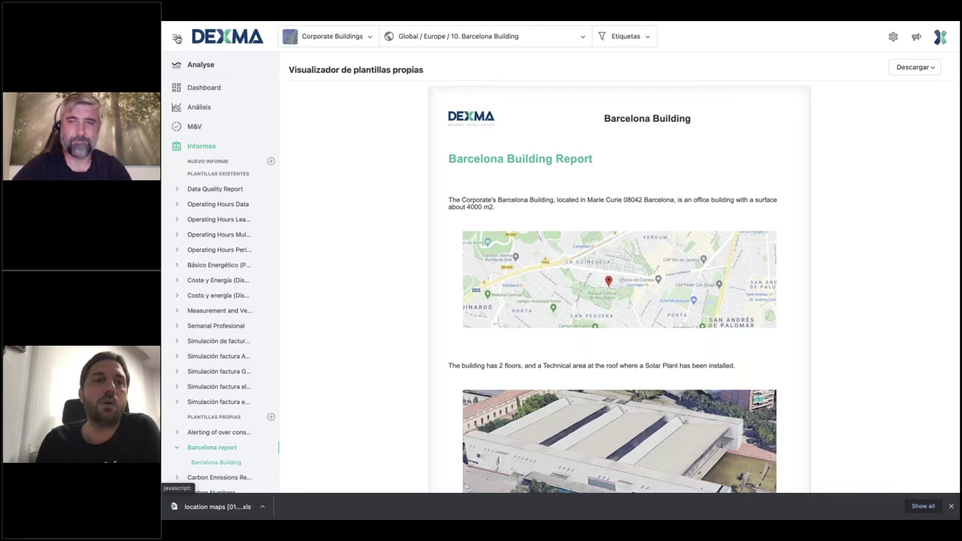
Open anomaly detection in Optimise and inspect the chart and details of the Main device's anomaly from 2021-06-15
click(177, 38)
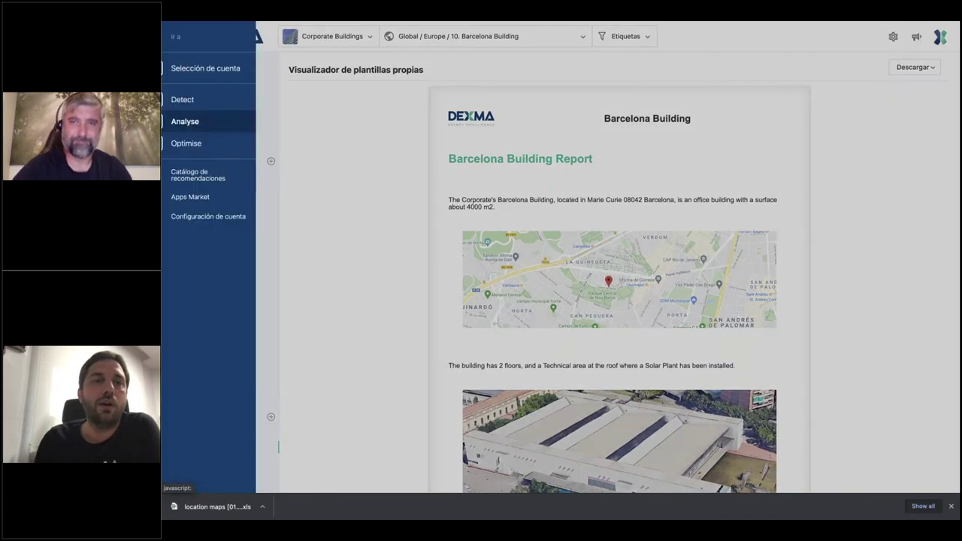
click(222, 148)
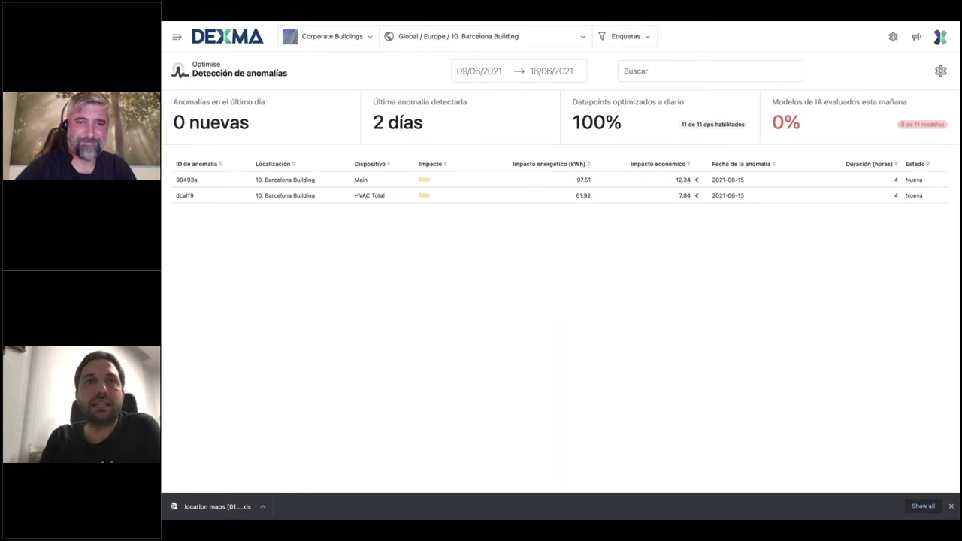
click(584, 182)
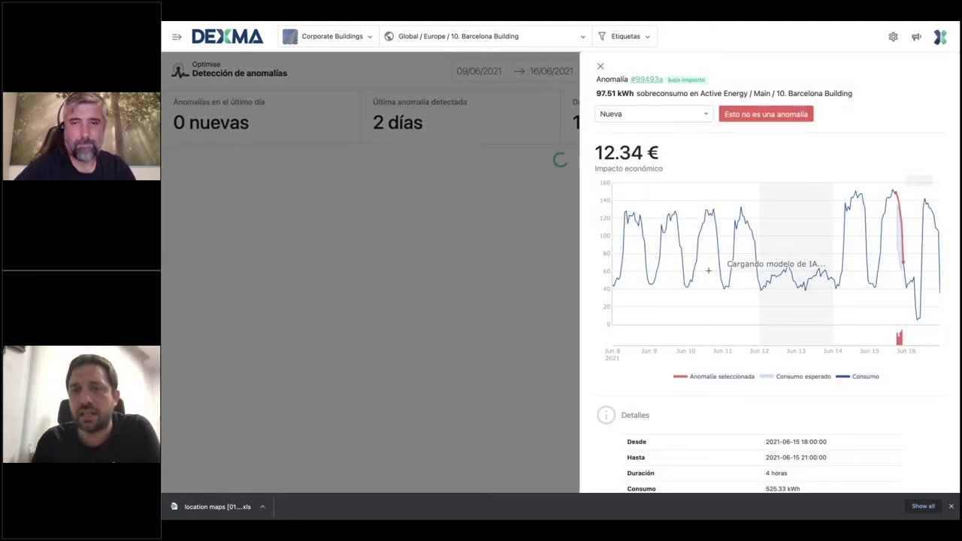
scroll(771, 270, down, 3)
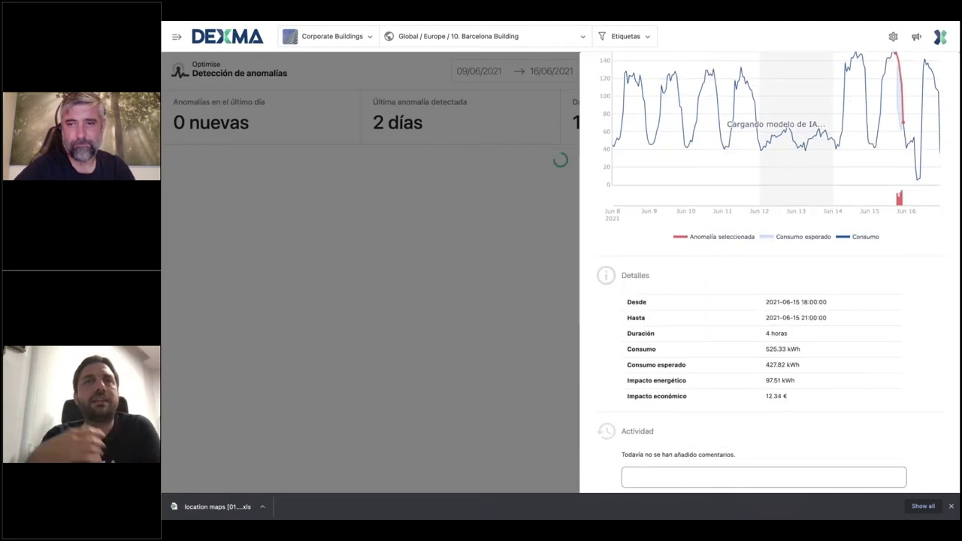
scroll(771, 271, up, 3)
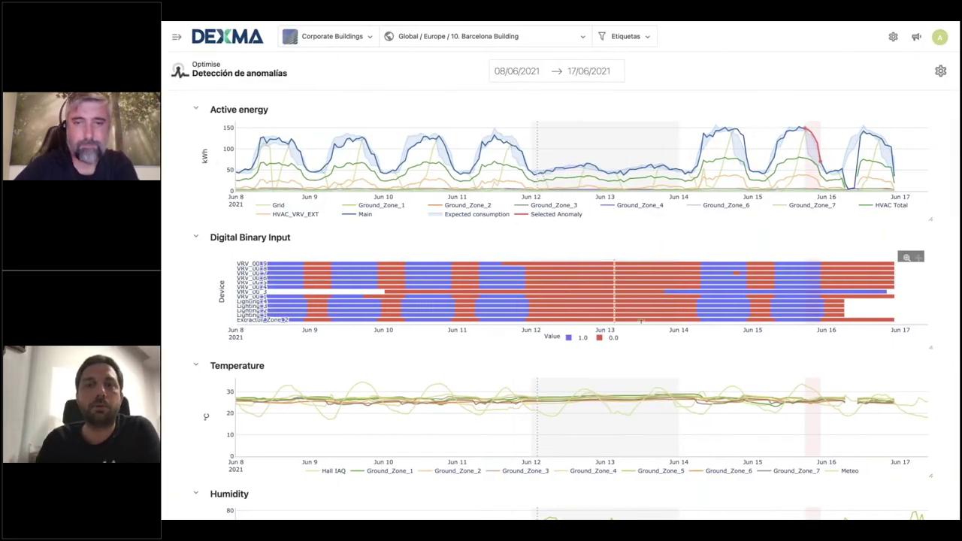
Compare the anomaly period across the detailed active energy, binary input, temperature, humidity and air quality charts
scroll(639, 320, down, 2)
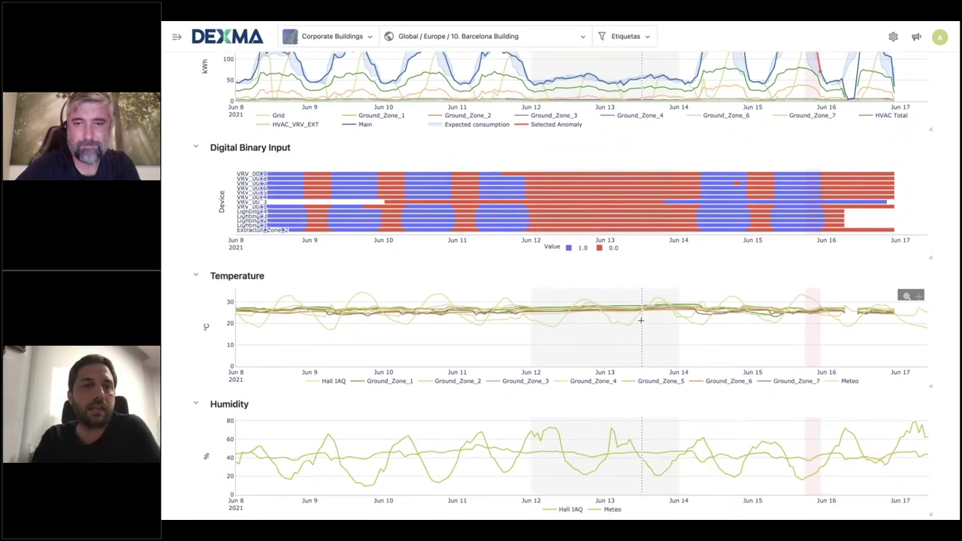
scroll(641, 321, down, 10)
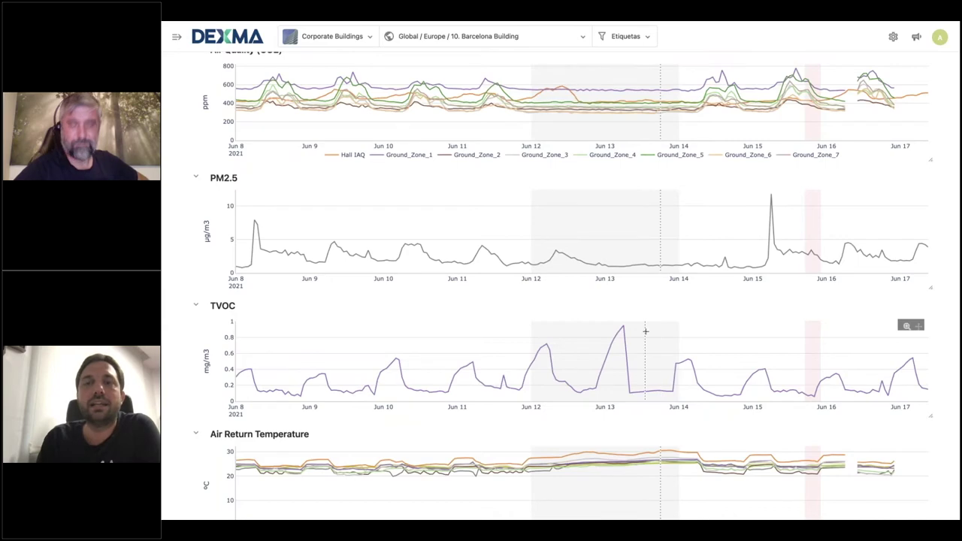
scroll(646, 332, up, 1)
scroll(646, 332, up, 10)
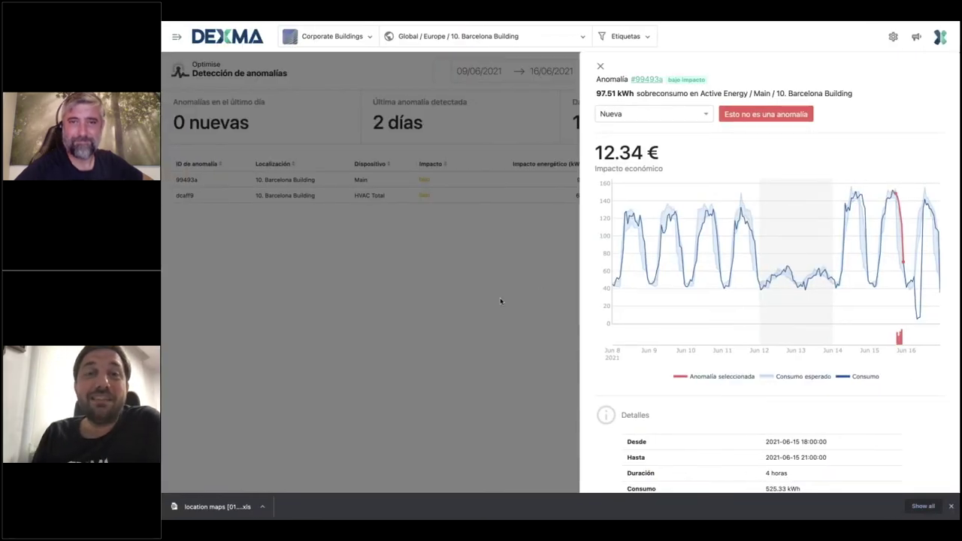
Switch to the slide presentation and advance to the slide about DATADIS and the new electricity tariffs
key(ctrl+Left)
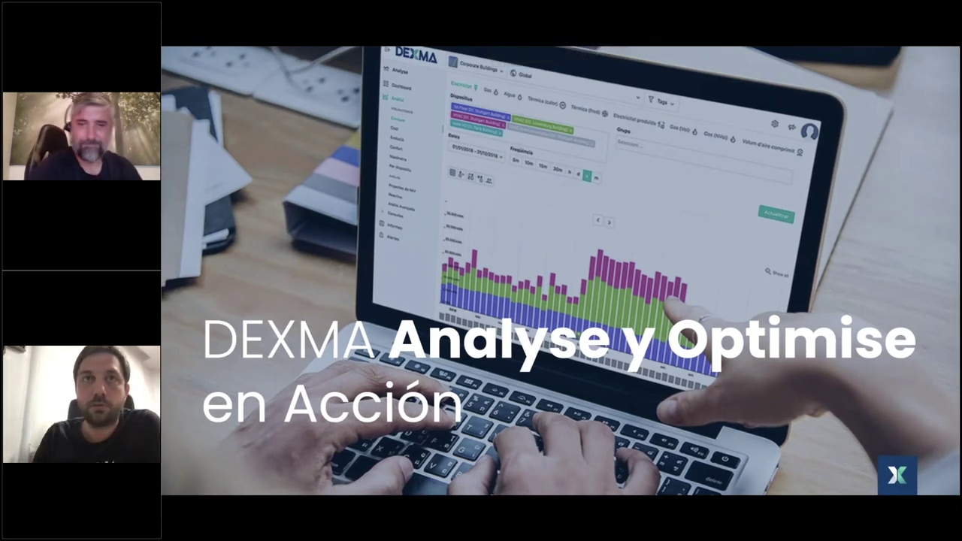
key(Right)
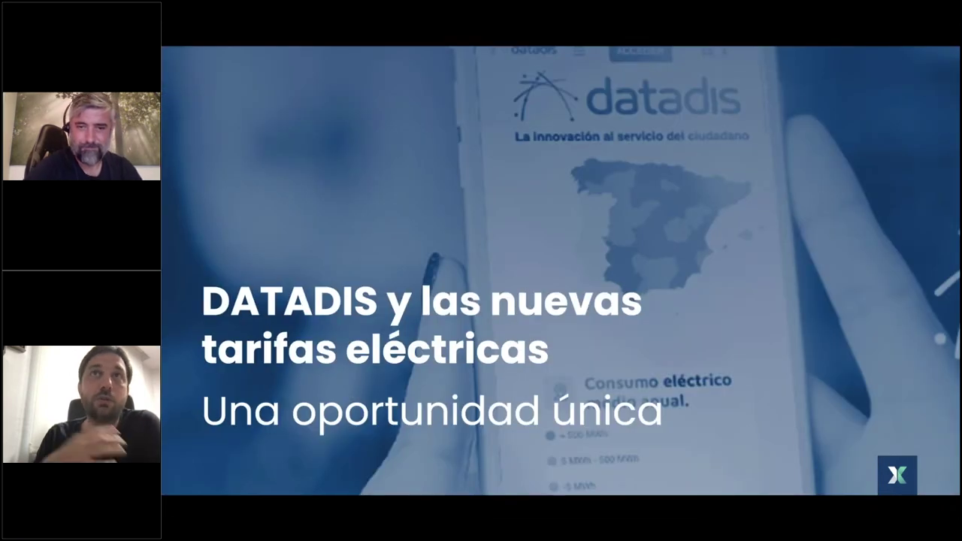